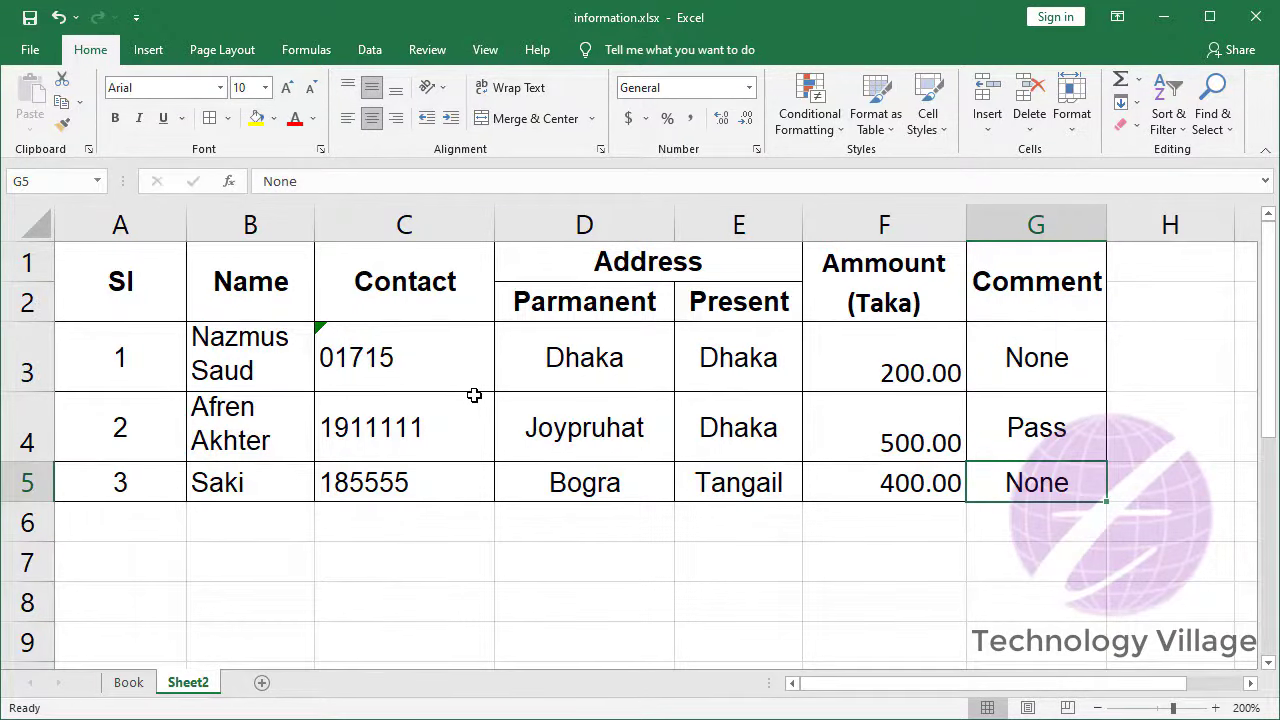
# Step: Undo the last edit and insert a new sheet column before Ammount (Taka)
pyautogui.hotkey('ctrl', 'z')
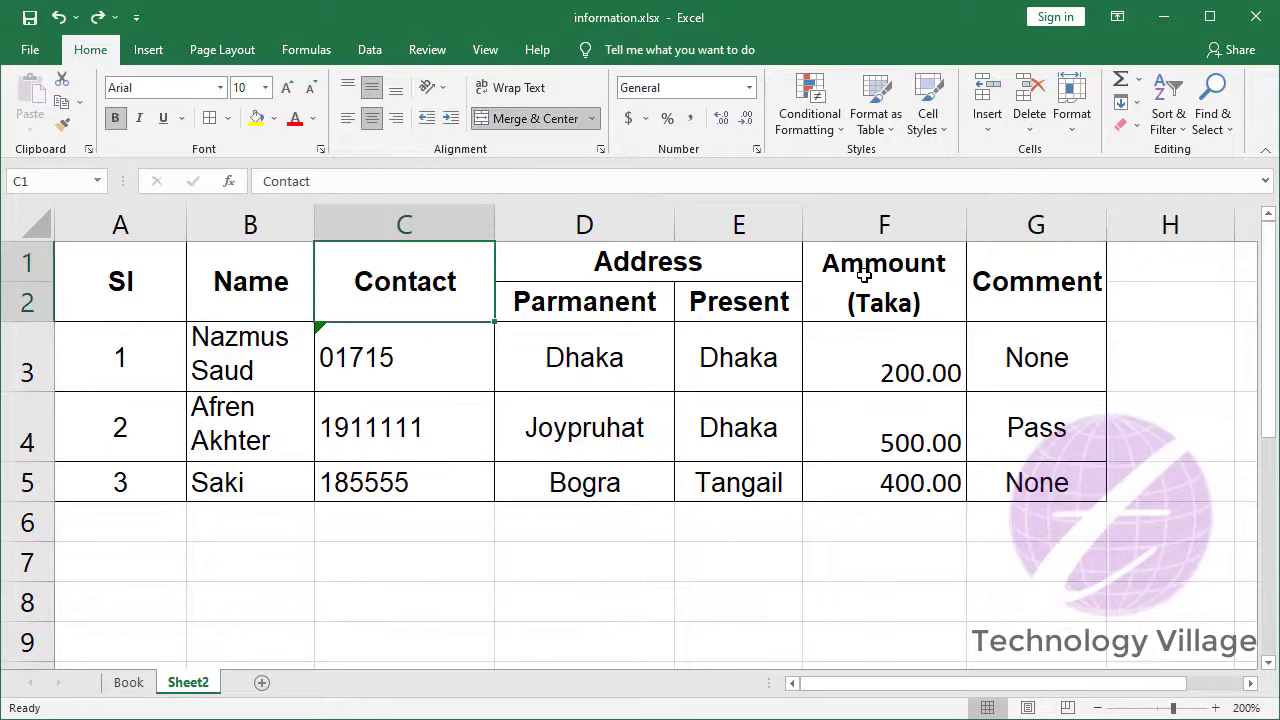
pyautogui.click(855, 283)
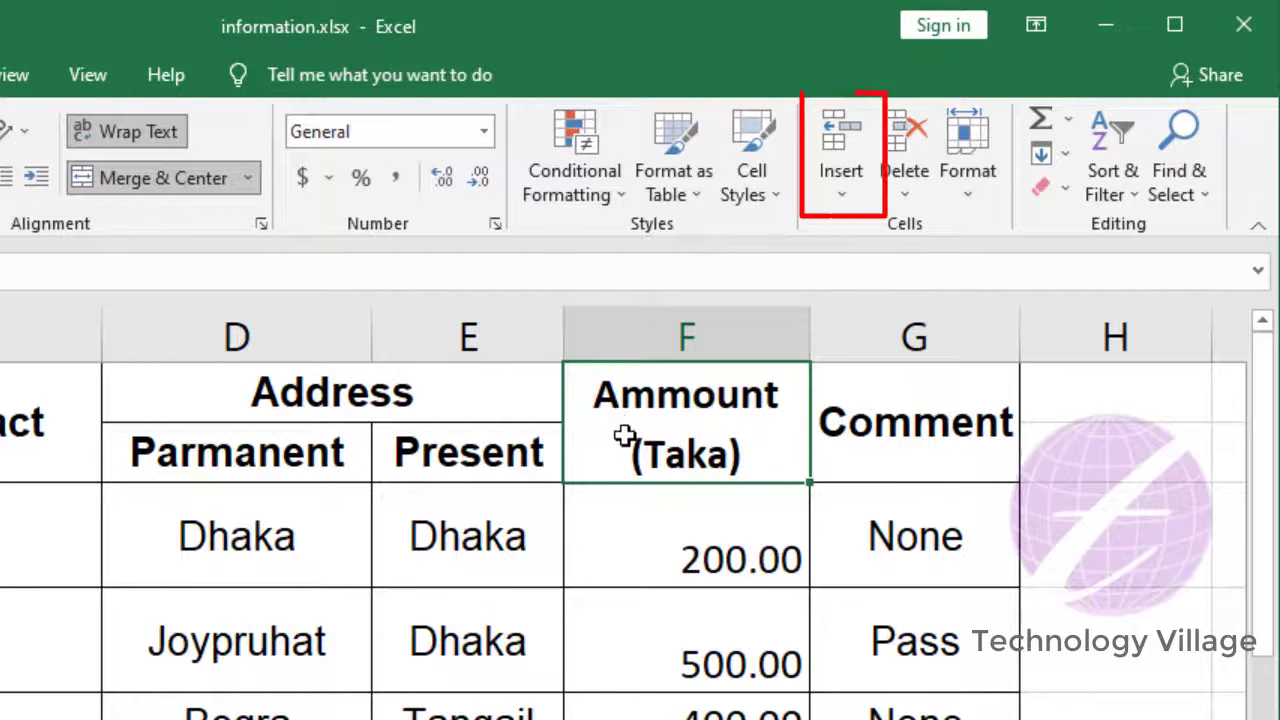
pyautogui.click(840, 198)
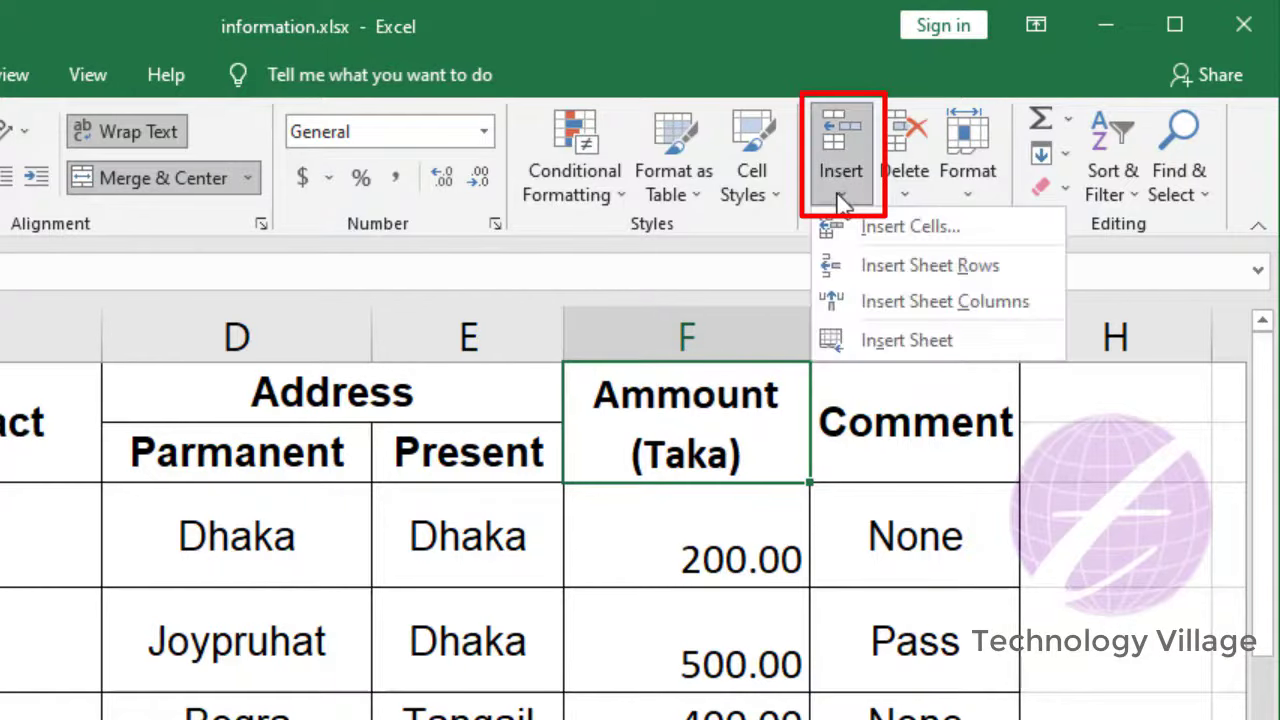
pyautogui.click(930, 304)
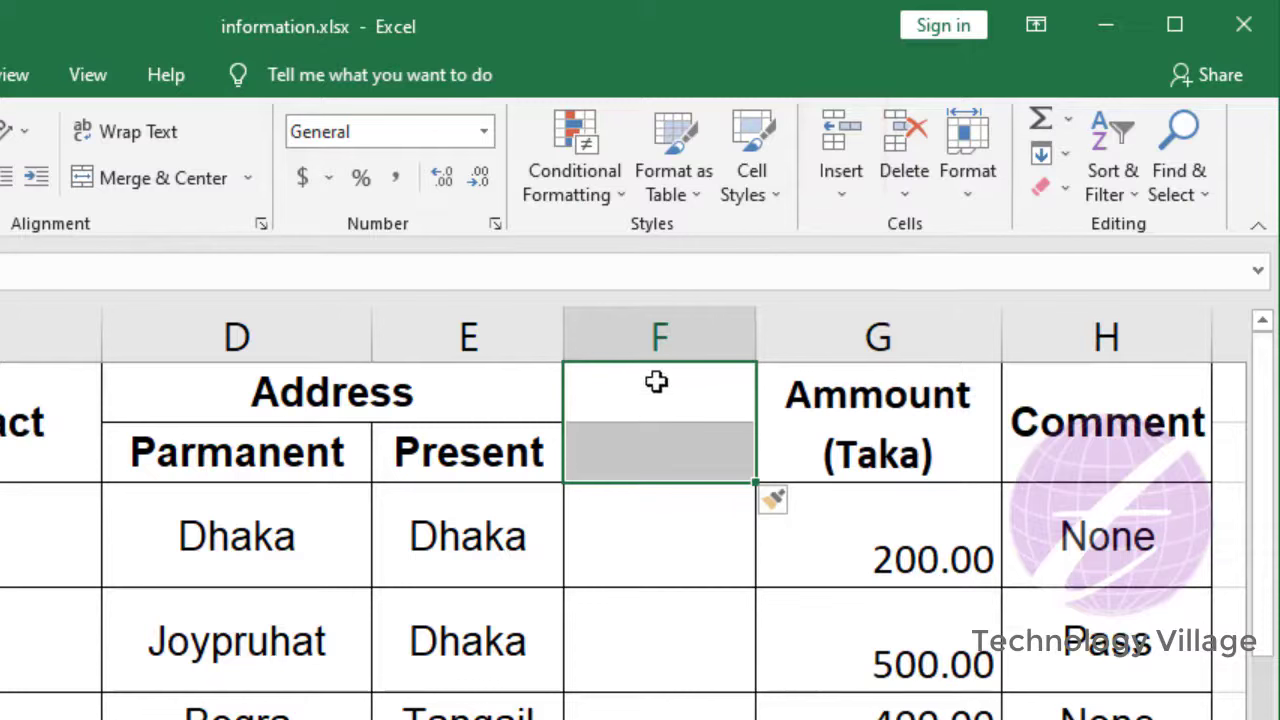
# Step: Enter the heading 'Email' in the new column F
pyautogui.click(657, 543)
pyautogui.click(642, 403)
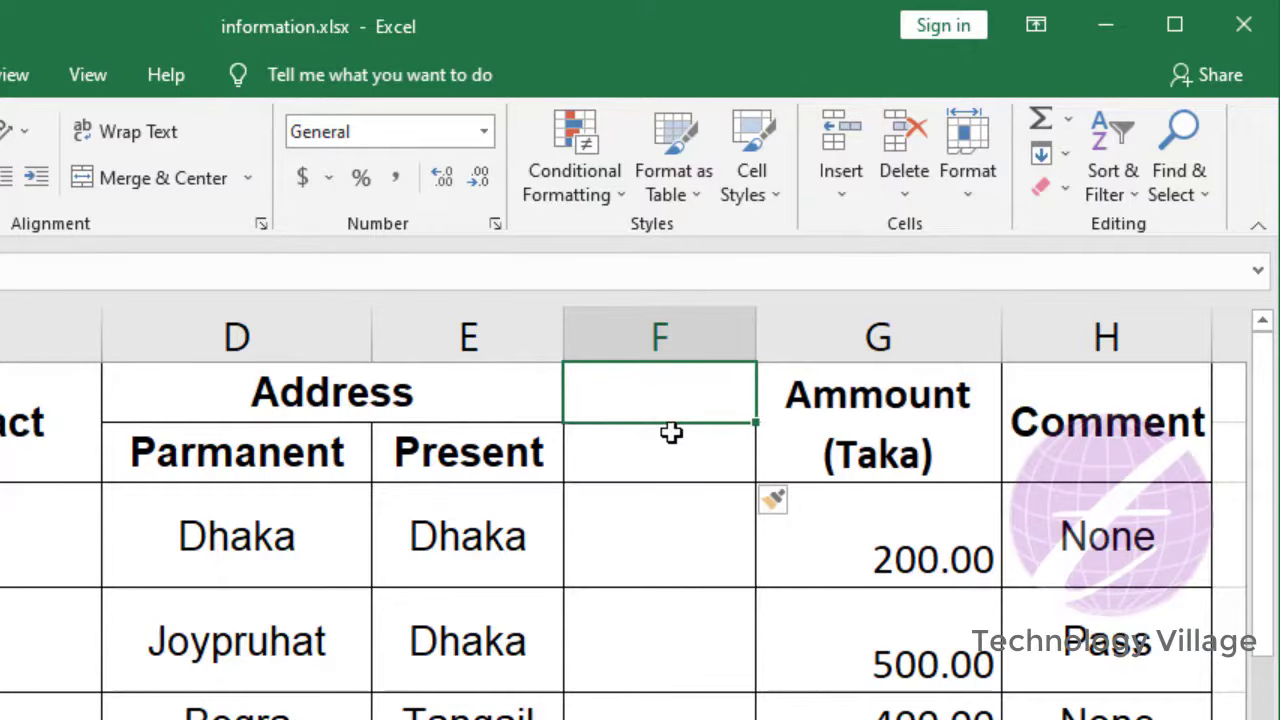
pyautogui.write('Email')
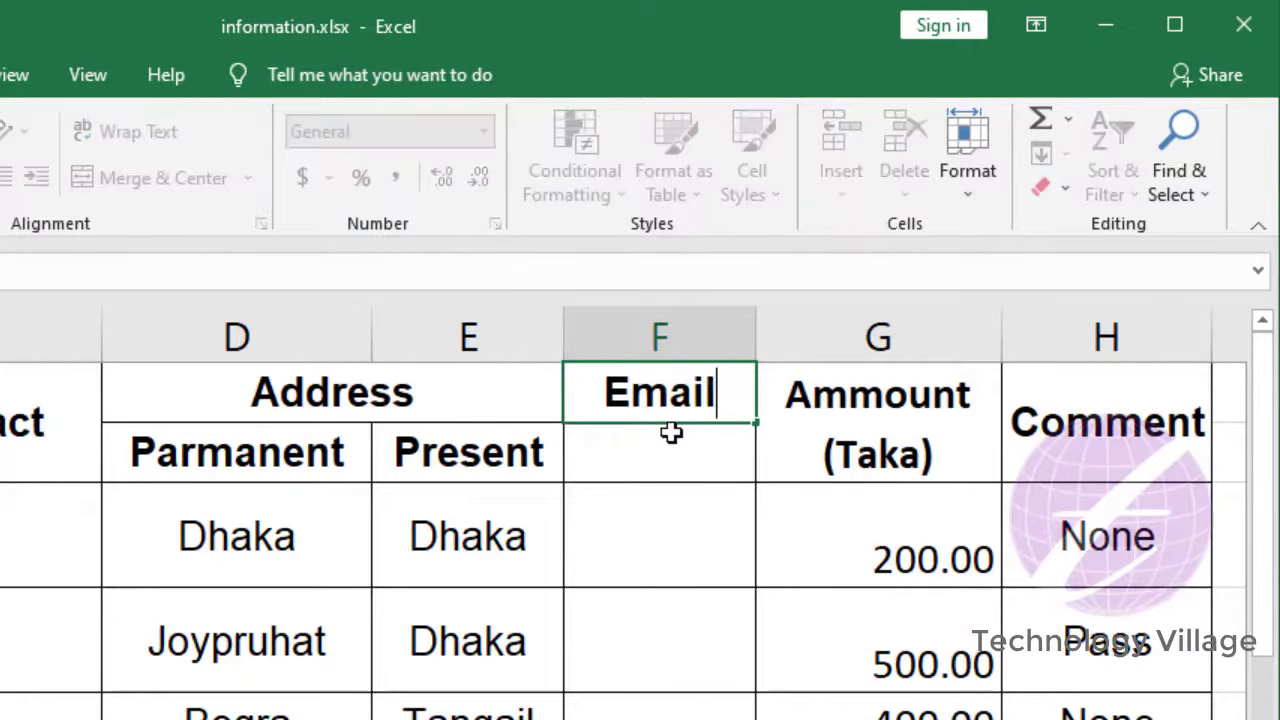
pyautogui.press('Return')
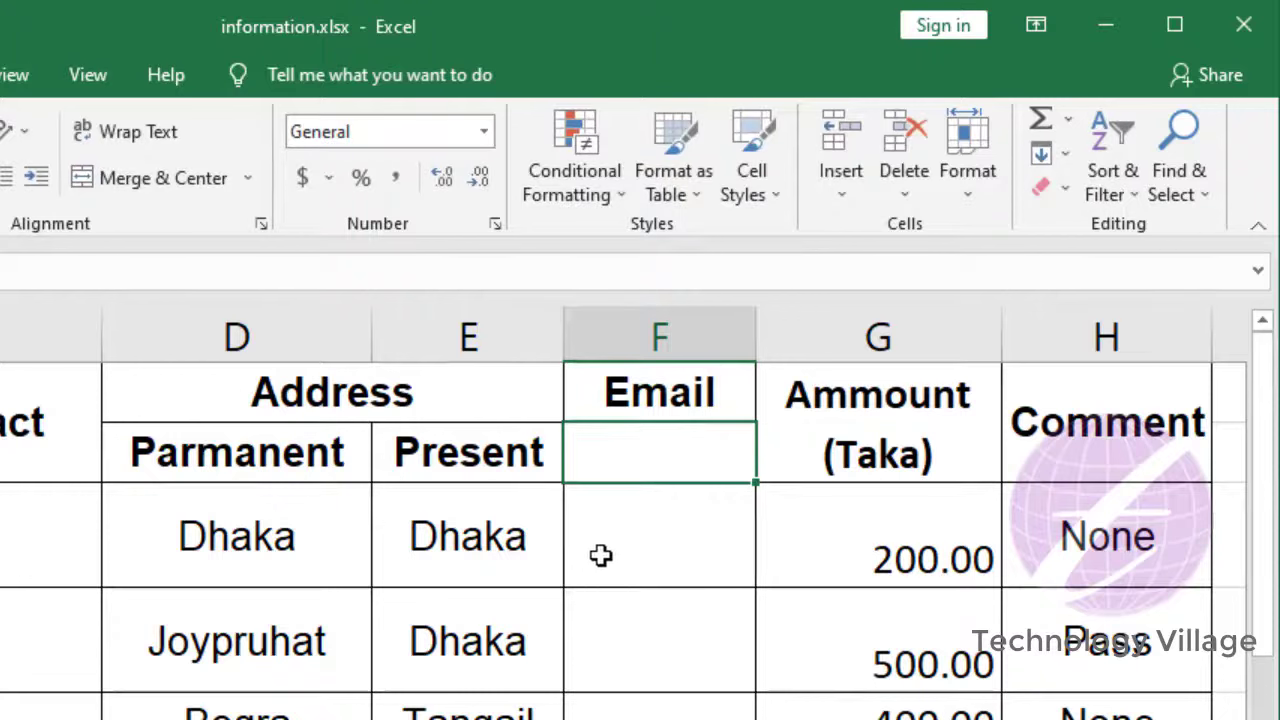
# Step: Insert a blank sheet row above the Joypruhat record
pyautogui.click(641, 630)
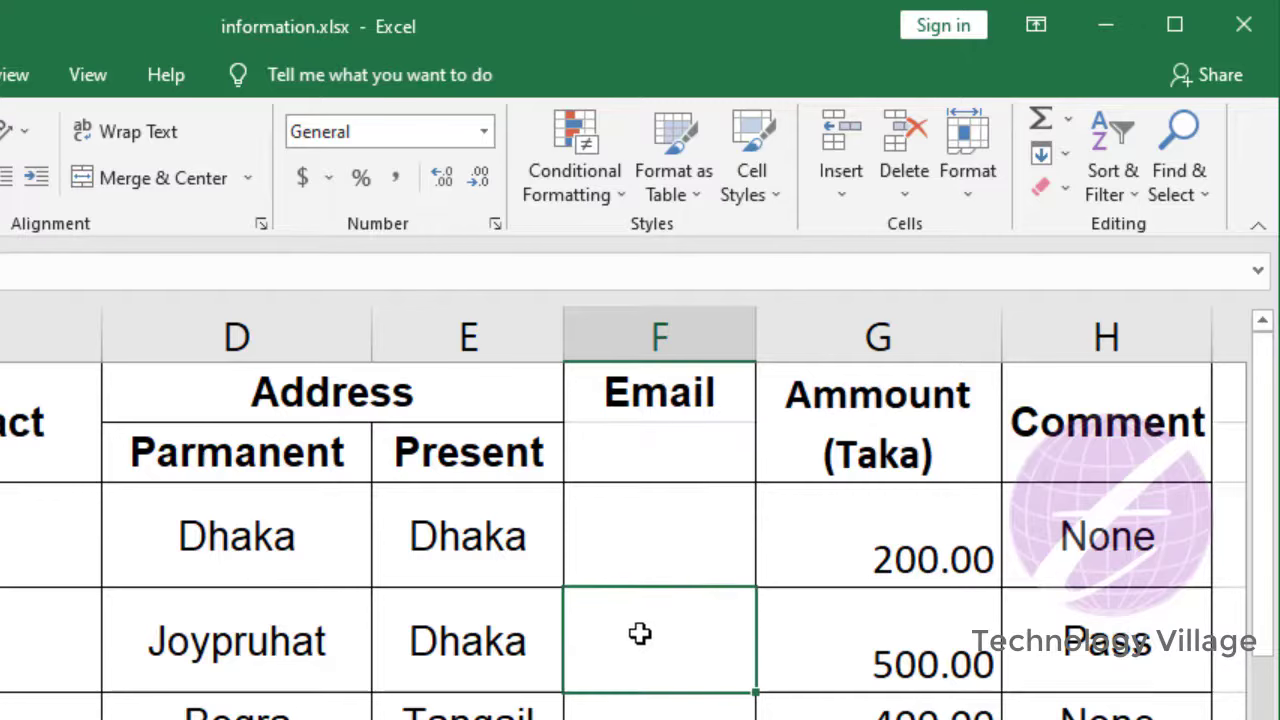
pyautogui.click(845, 190)
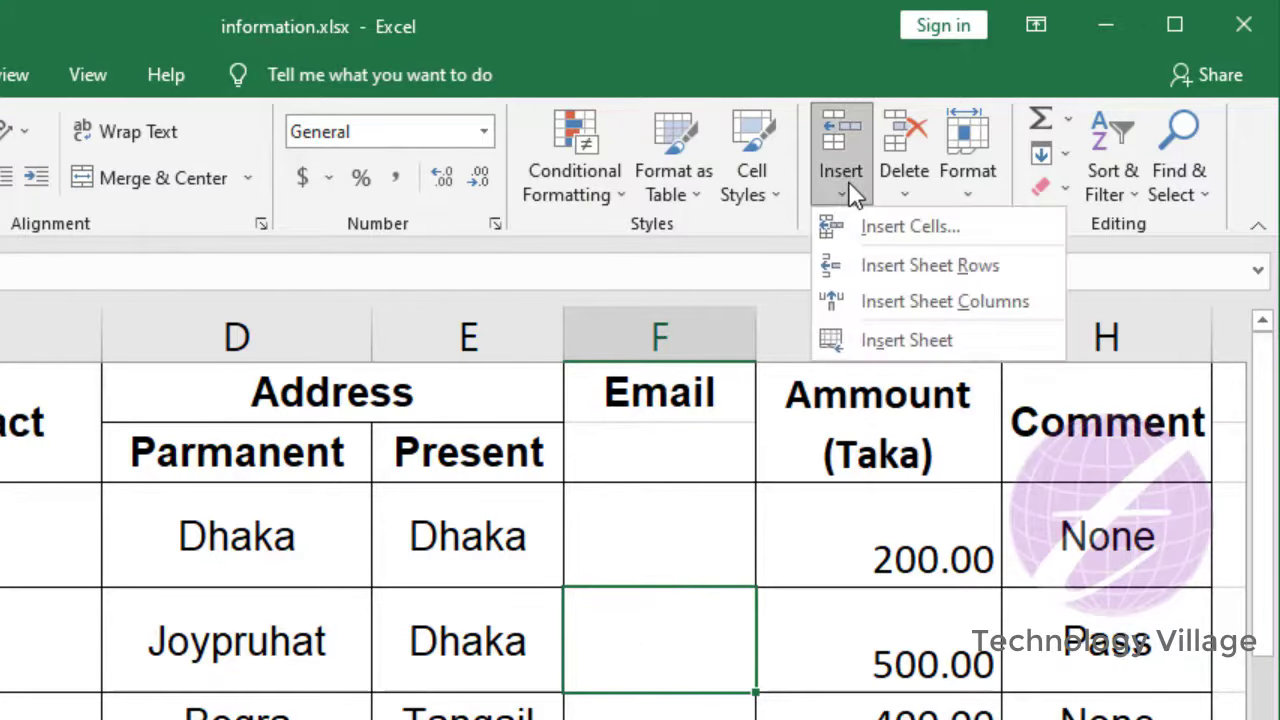
pyautogui.click(934, 268)
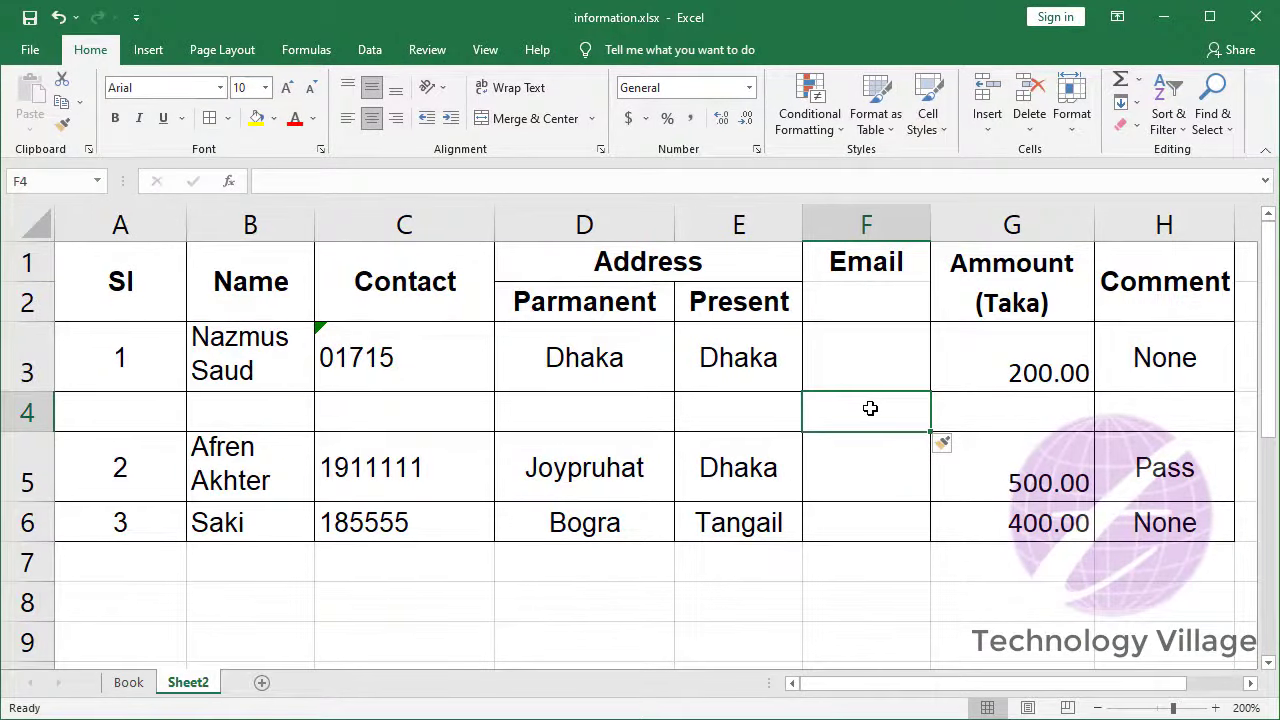
# Step: Insert a cell at the Tangail cell shifting cells right, then undo it
pyautogui.click(730, 523)
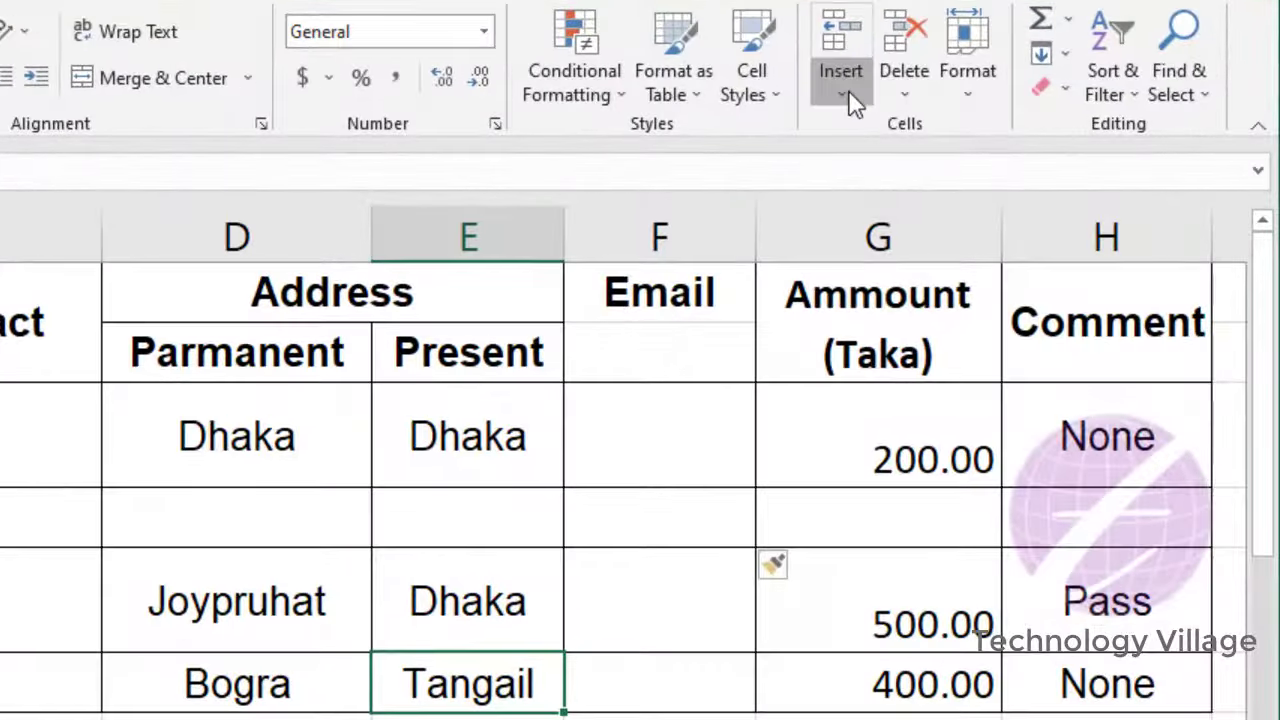
pyautogui.click(848, 90)
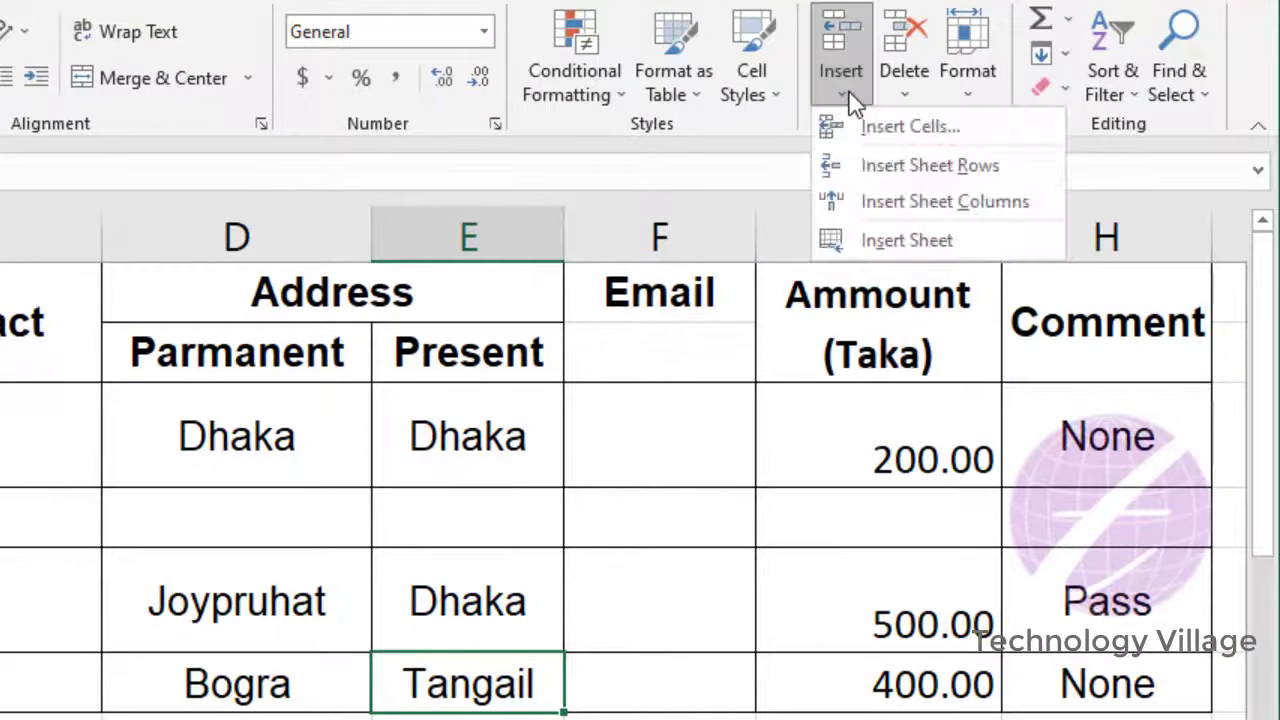
pyautogui.click(880, 128)
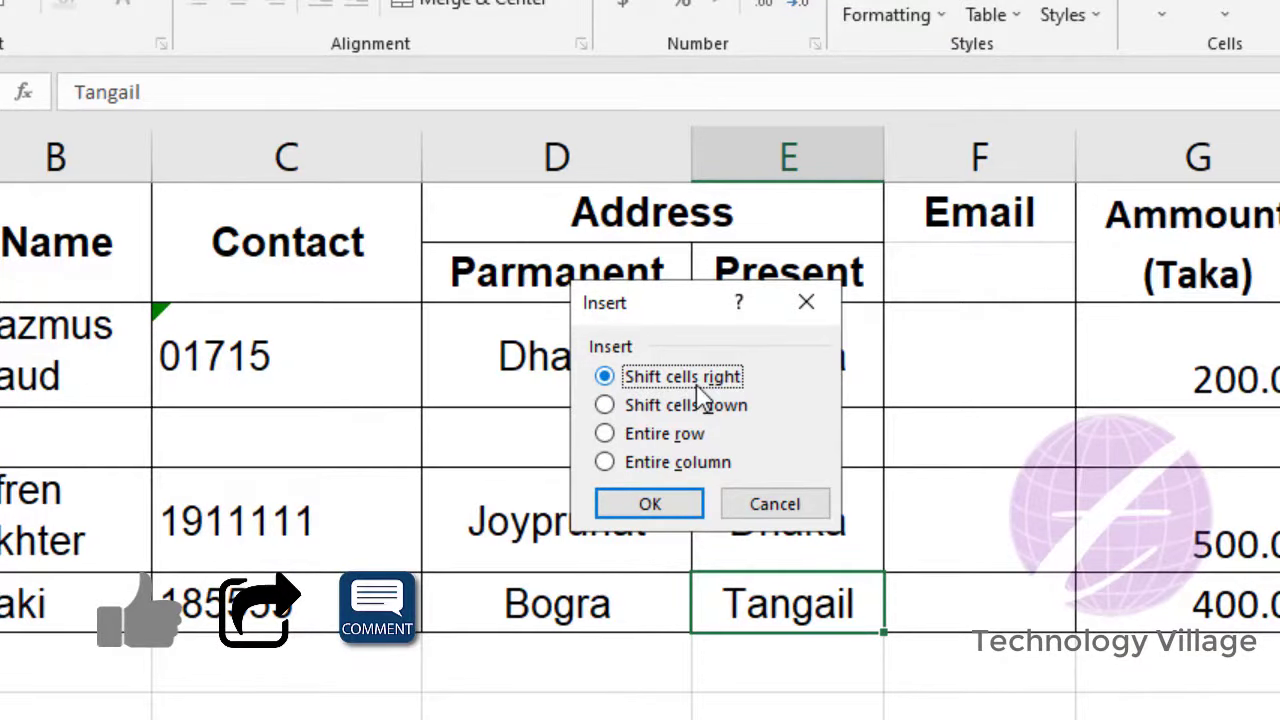
pyautogui.click(648, 505)
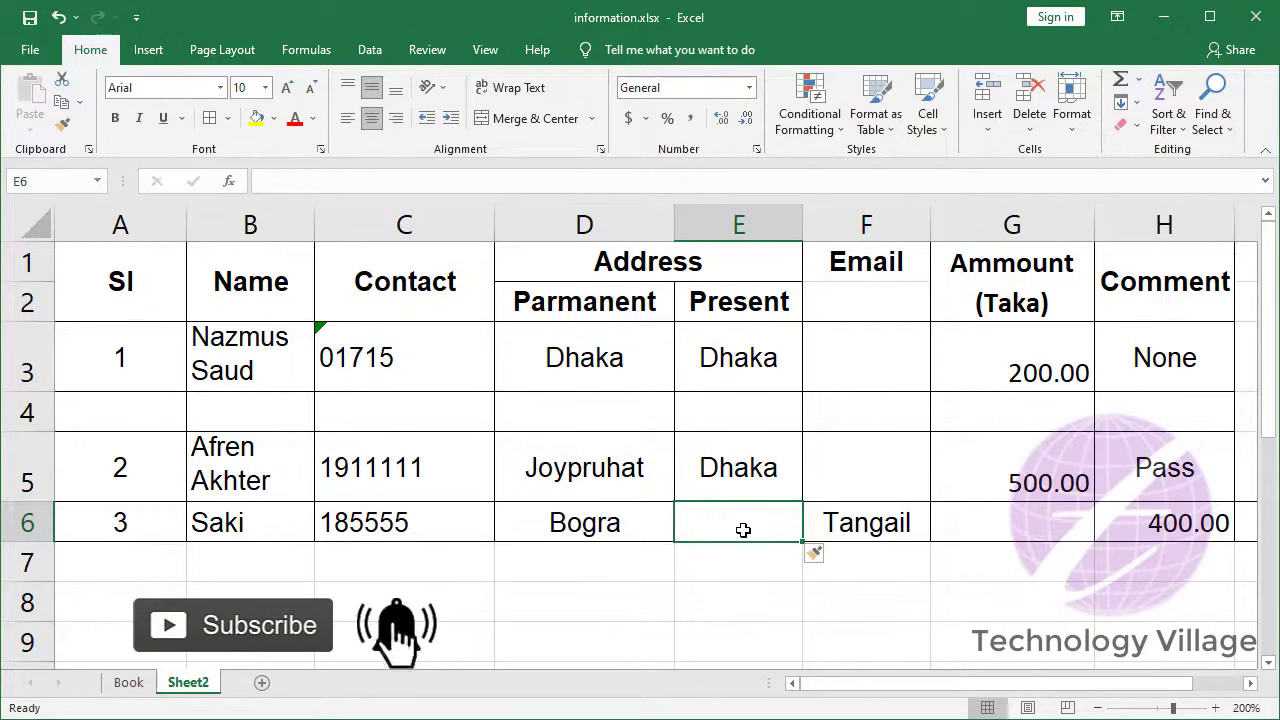
pyautogui.hotkey('ctrl', 'z')
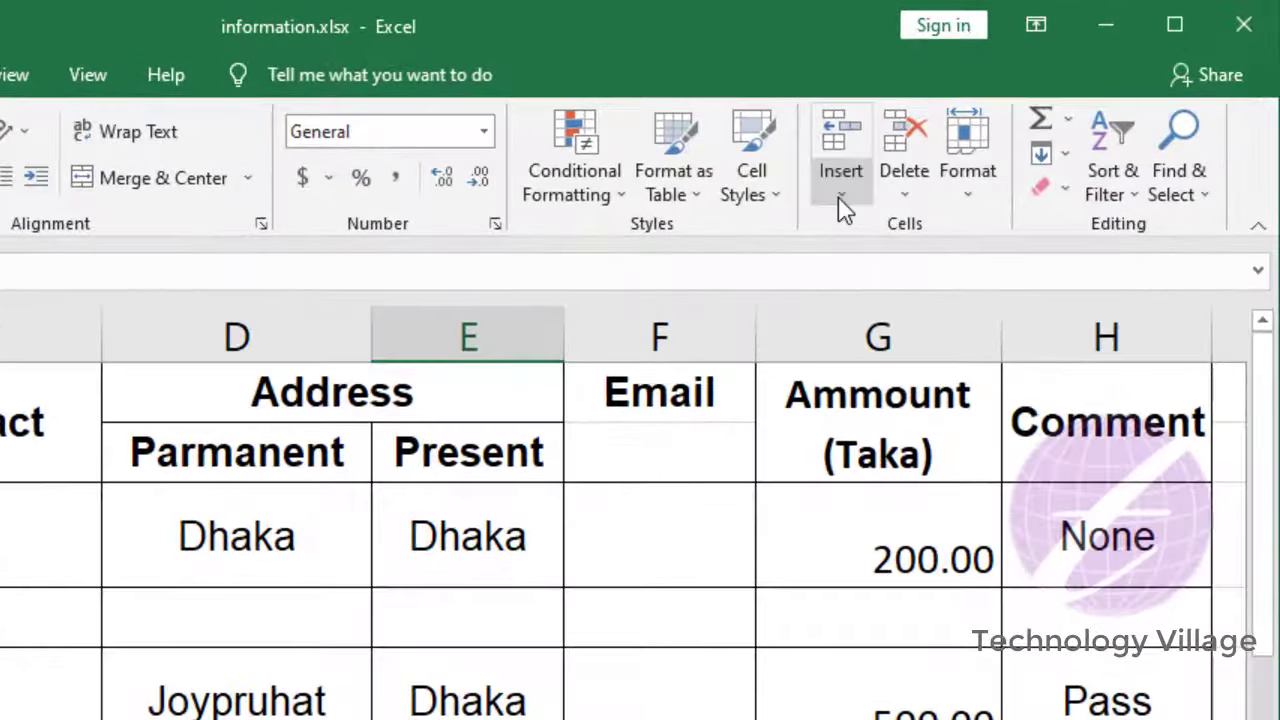
# Step: Insert a cell at E6 with shift cells down, moving Tangail to E7
pyautogui.click(990, 137)
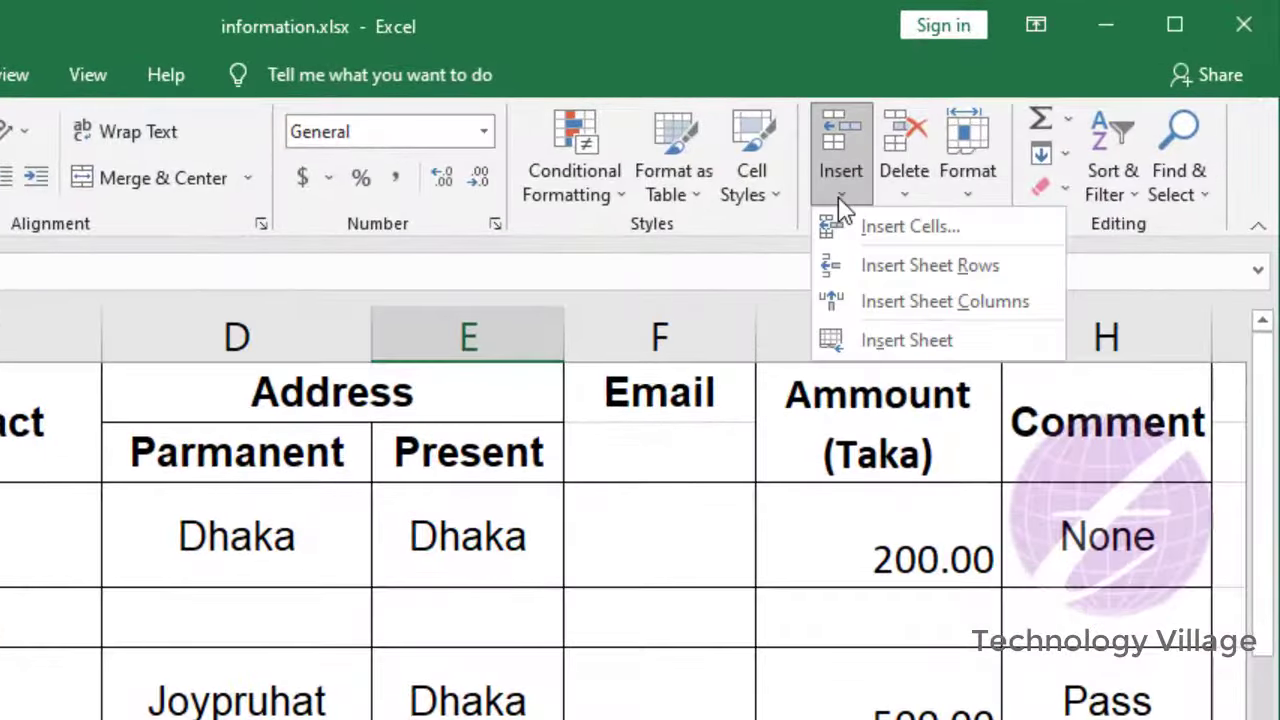
pyautogui.click(872, 228)
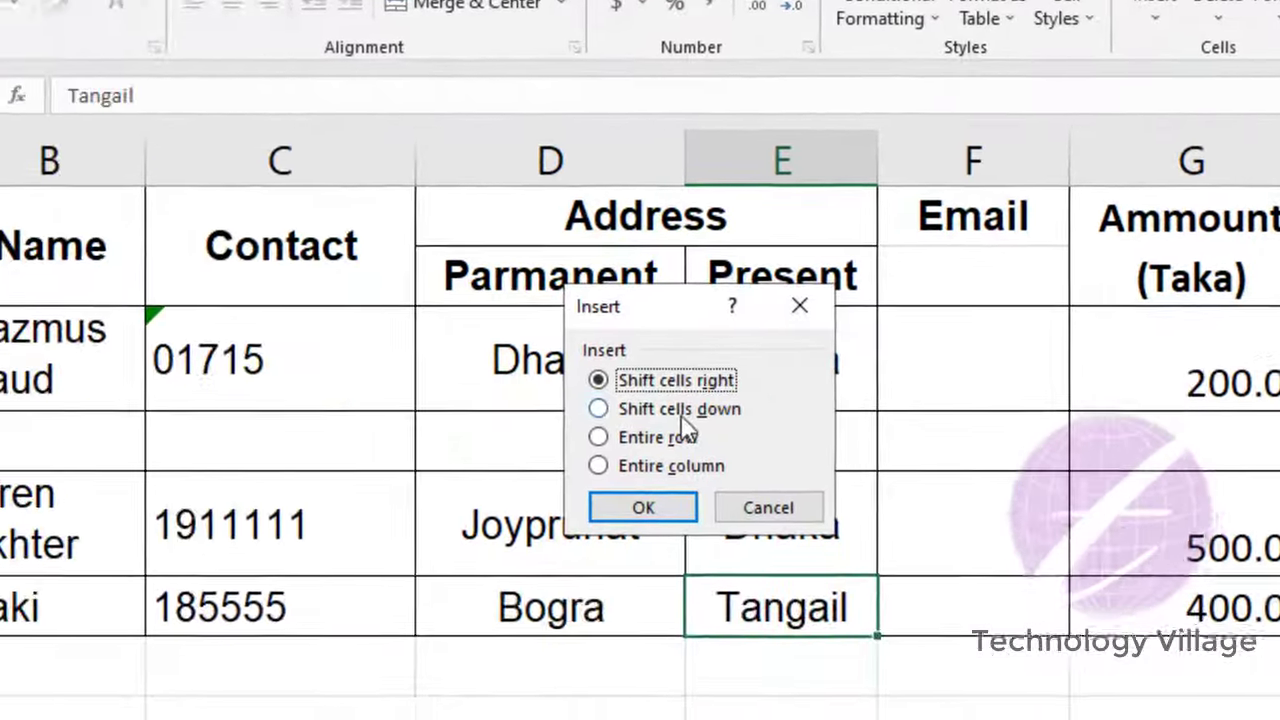
pyautogui.click(474, 528)
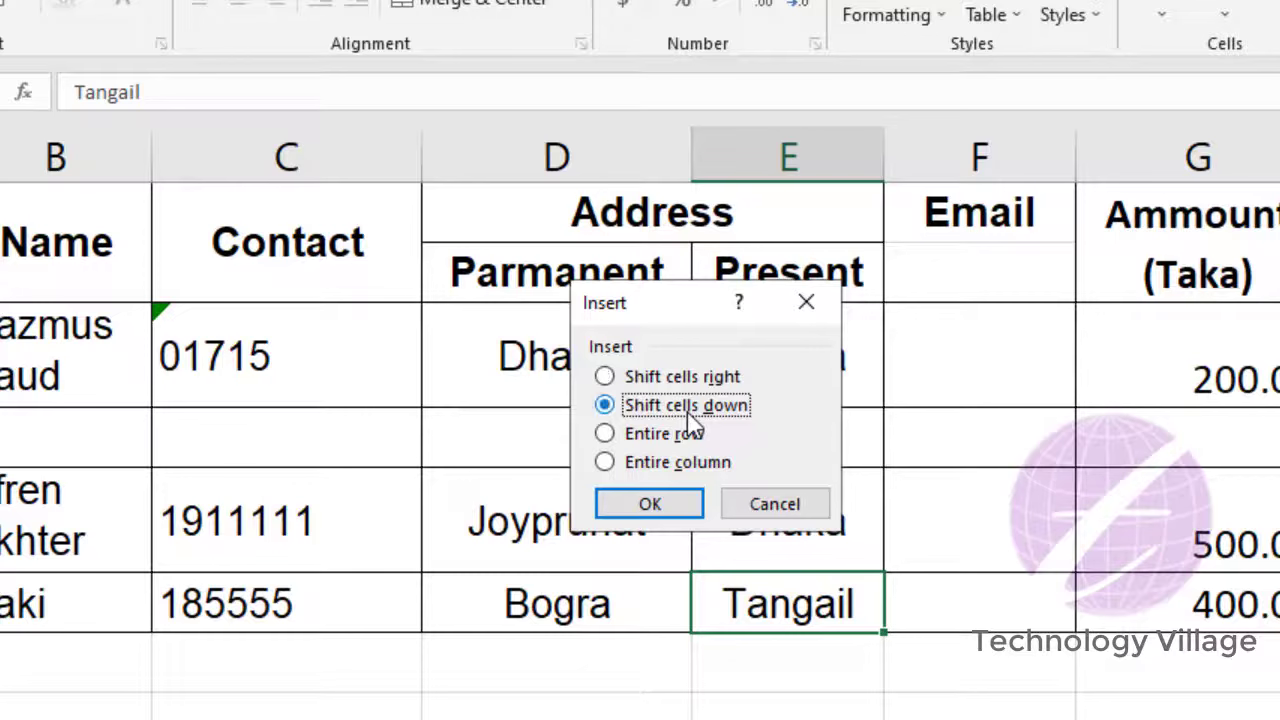
pyautogui.click(652, 505)
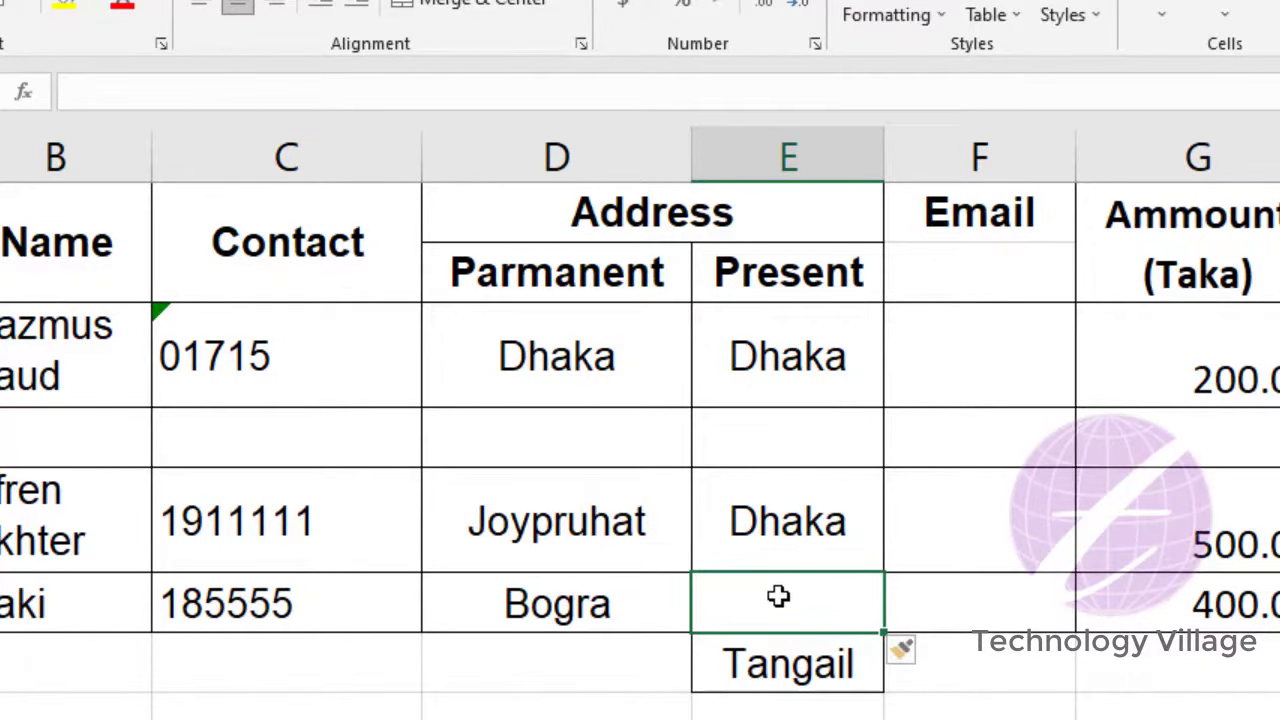
# Step: Undo the downward shift and insert an entire blank row above the third record
pyautogui.hotkey('ctrl', 'z')
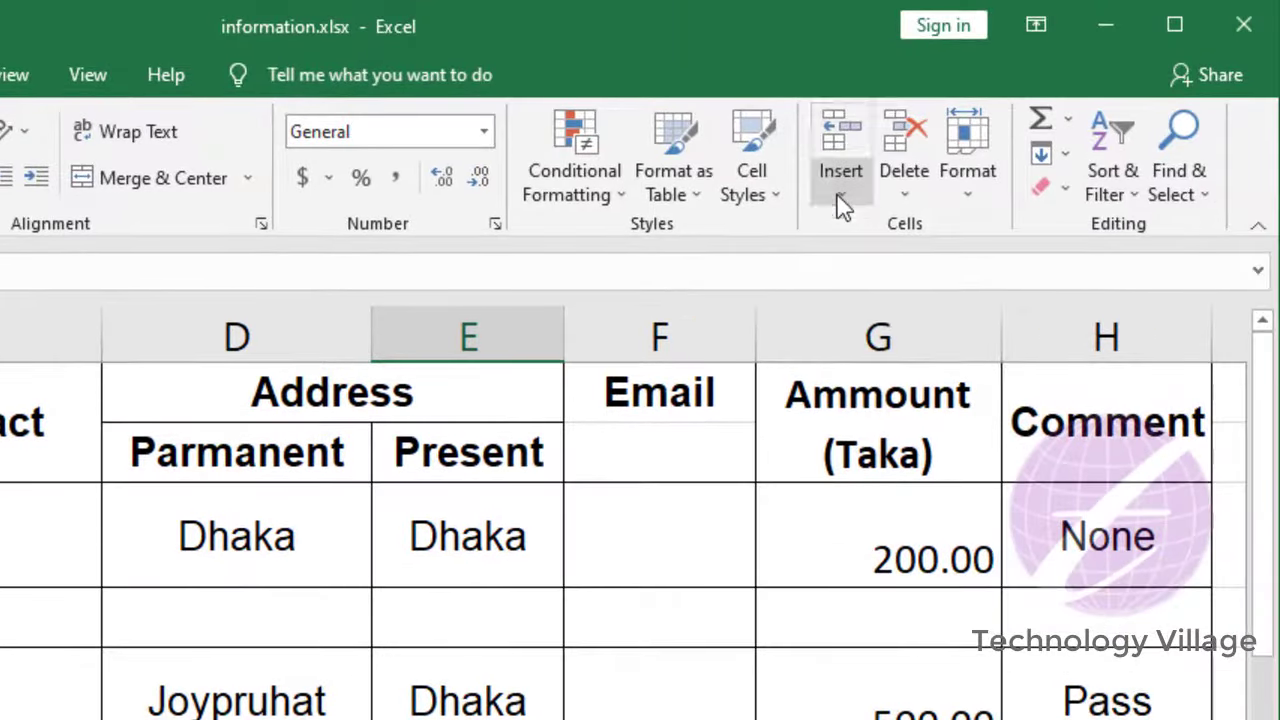
pyautogui.click(841, 199)
pyautogui.click(872, 230)
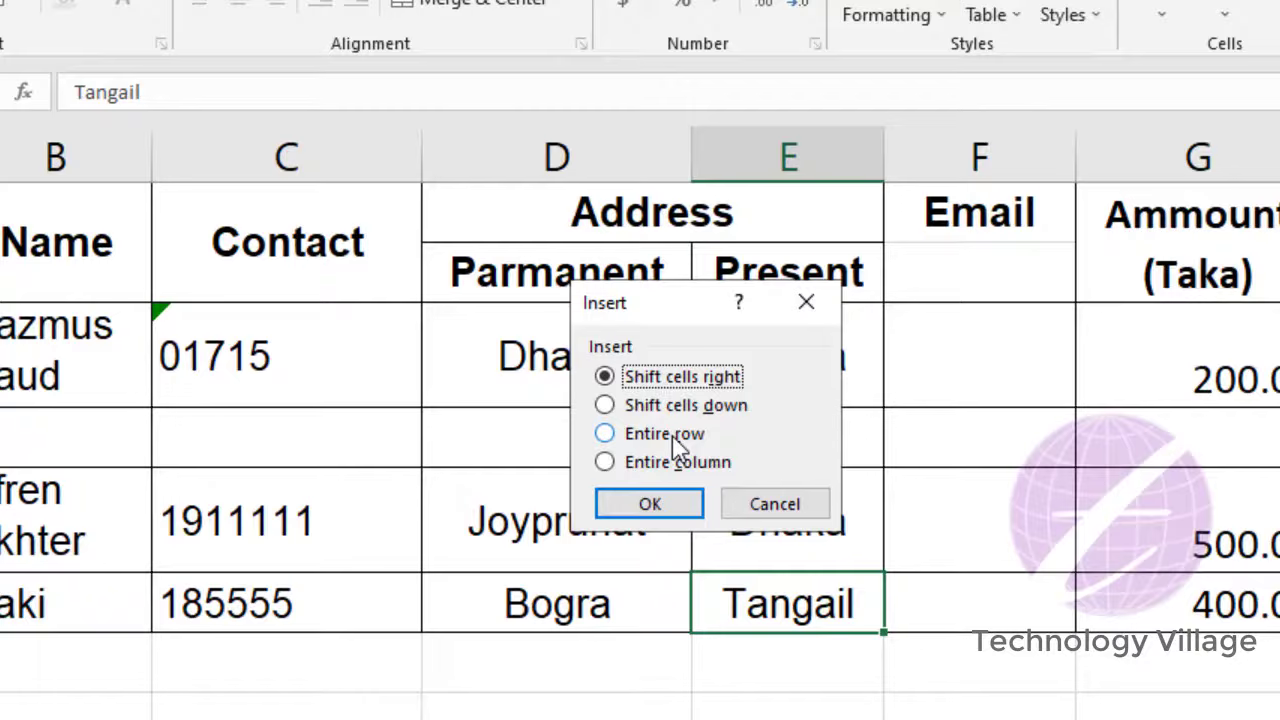
pyautogui.click(666, 437)
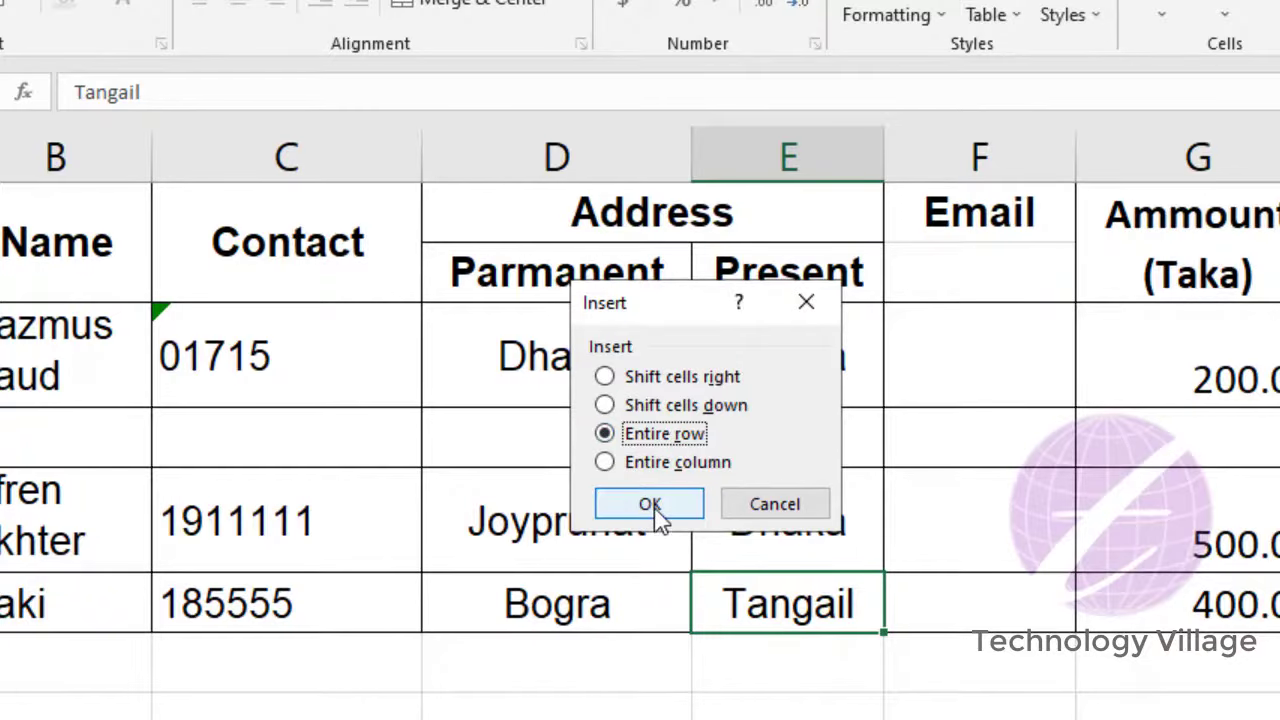
pyautogui.click(655, 510)
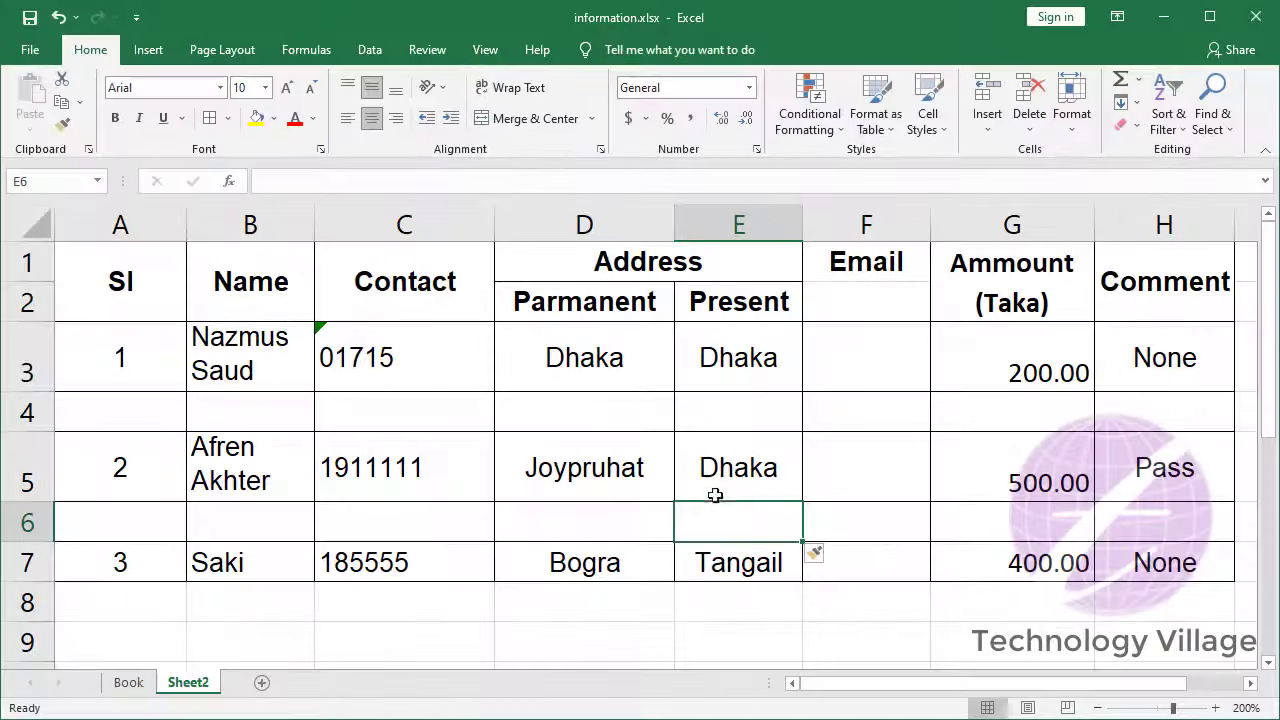
# Step: Insert an entire blank column between Parmanent and Present via Insert Cells
pyautogui.click(987, 120)
pyautogui.click(1035, 168)
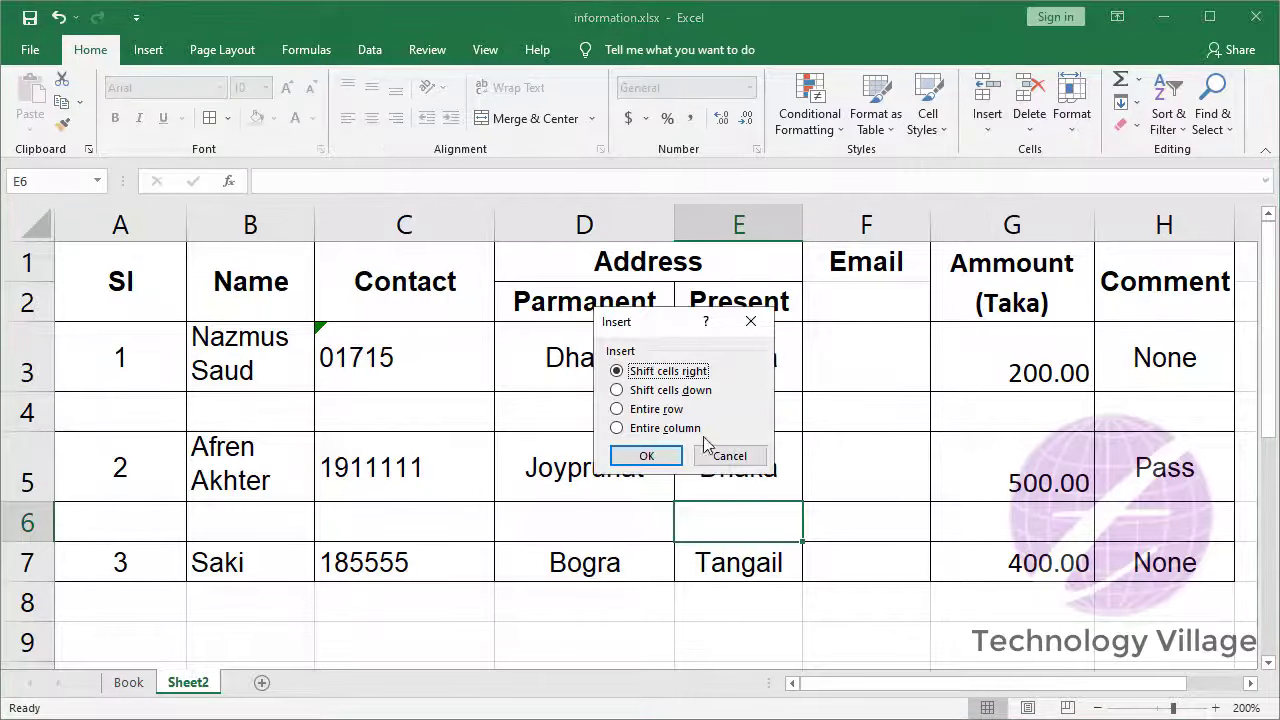
pyautogui.click(666, 428)
pyautogui.click(648, 456)
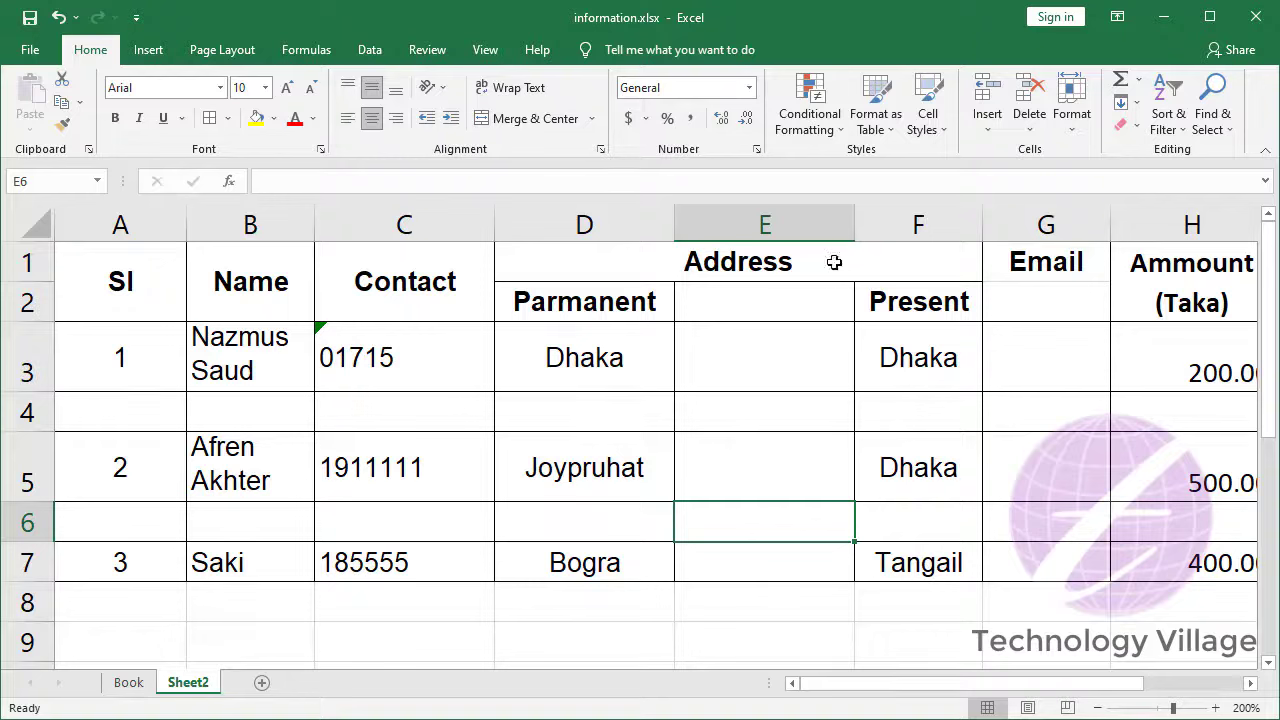
pyautogui.click(983, 138)
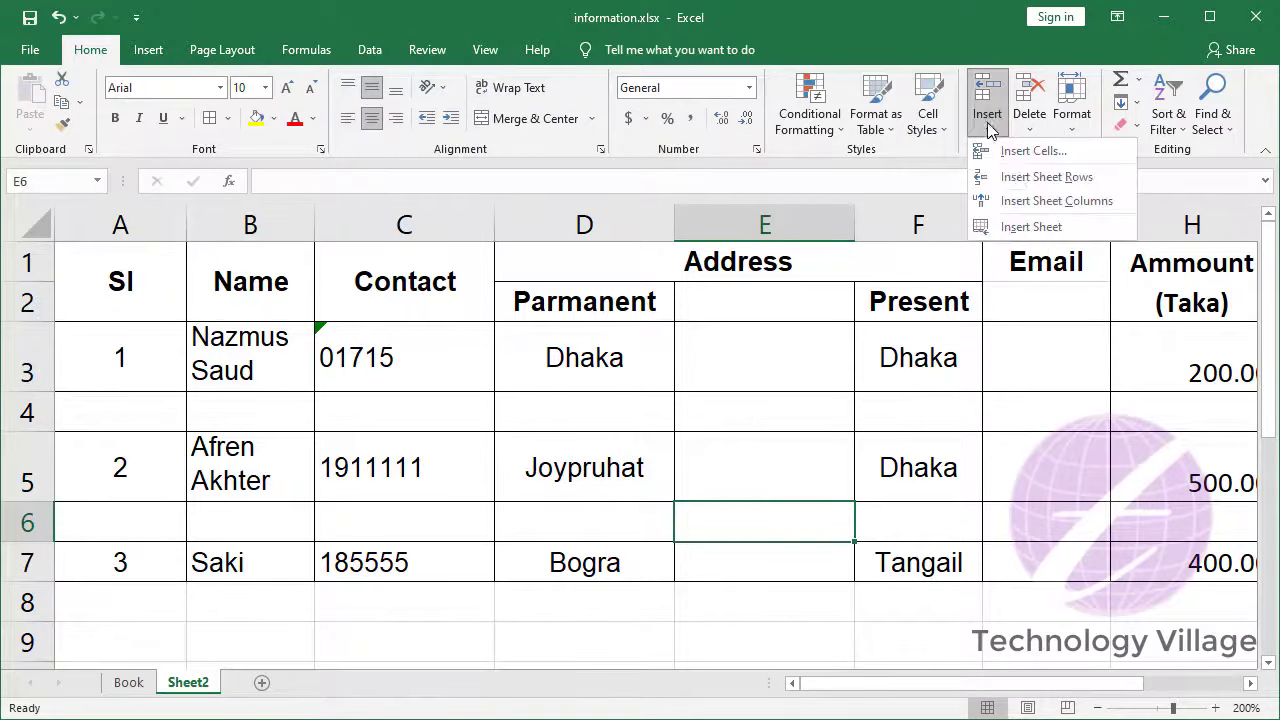
pyautogui.click(1031, 227)
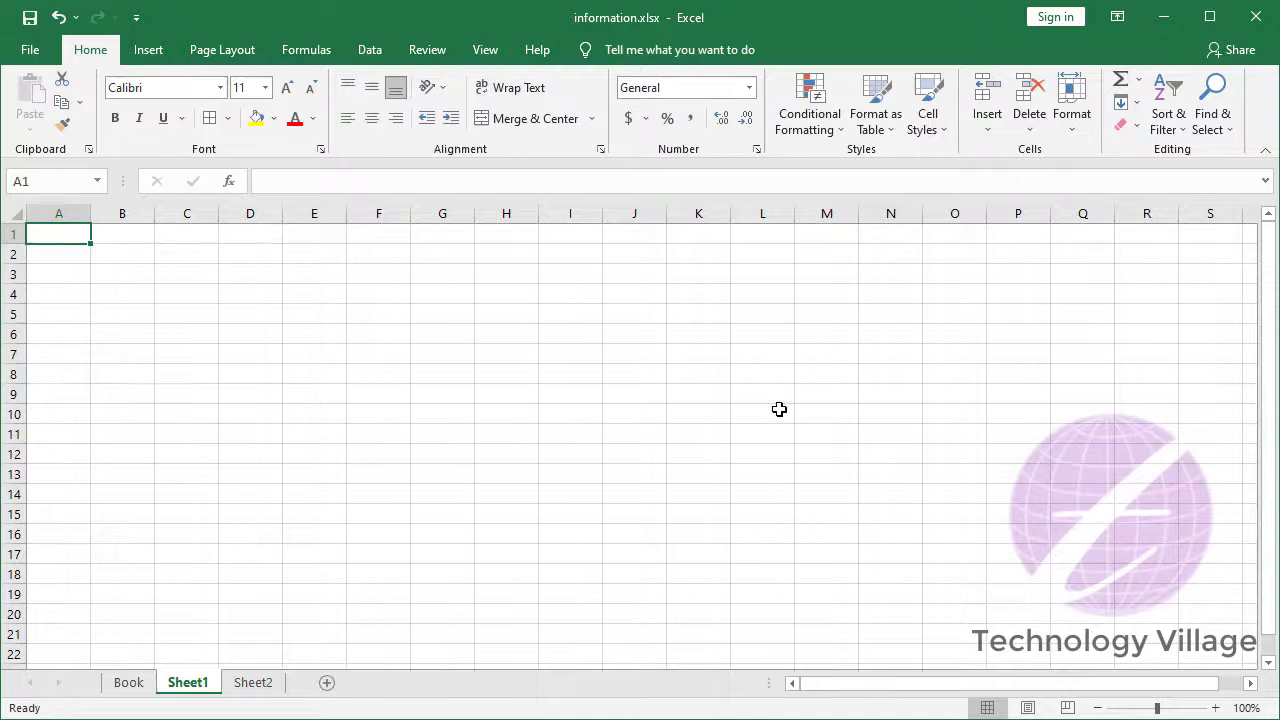
pyautogui.click(1033, 127)
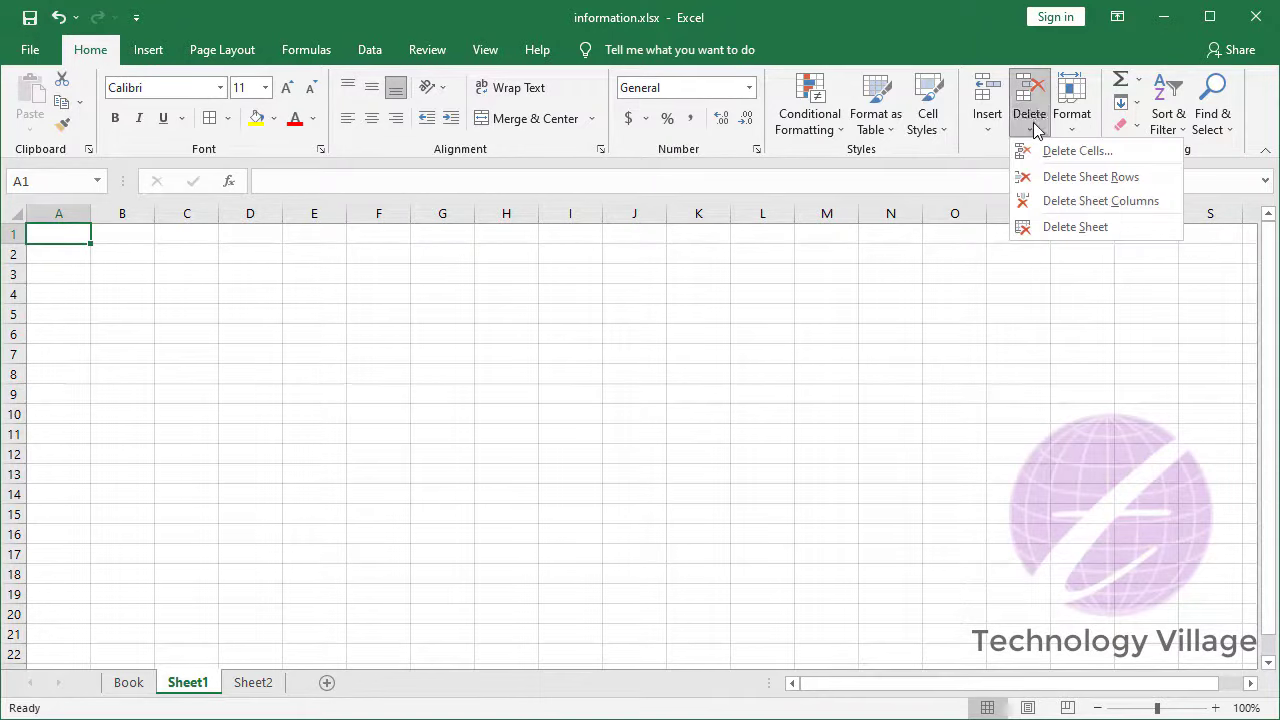
pyautogui.click(1075, 227)
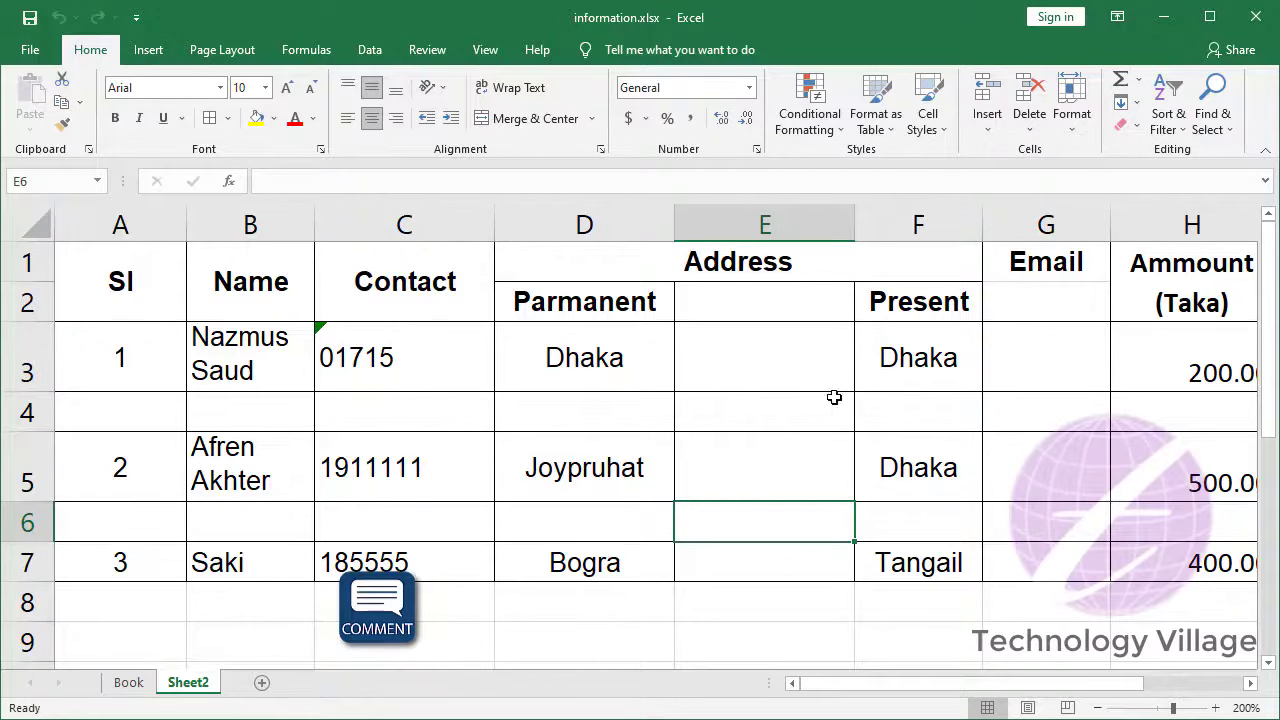
pyautogui.click(144, 404)
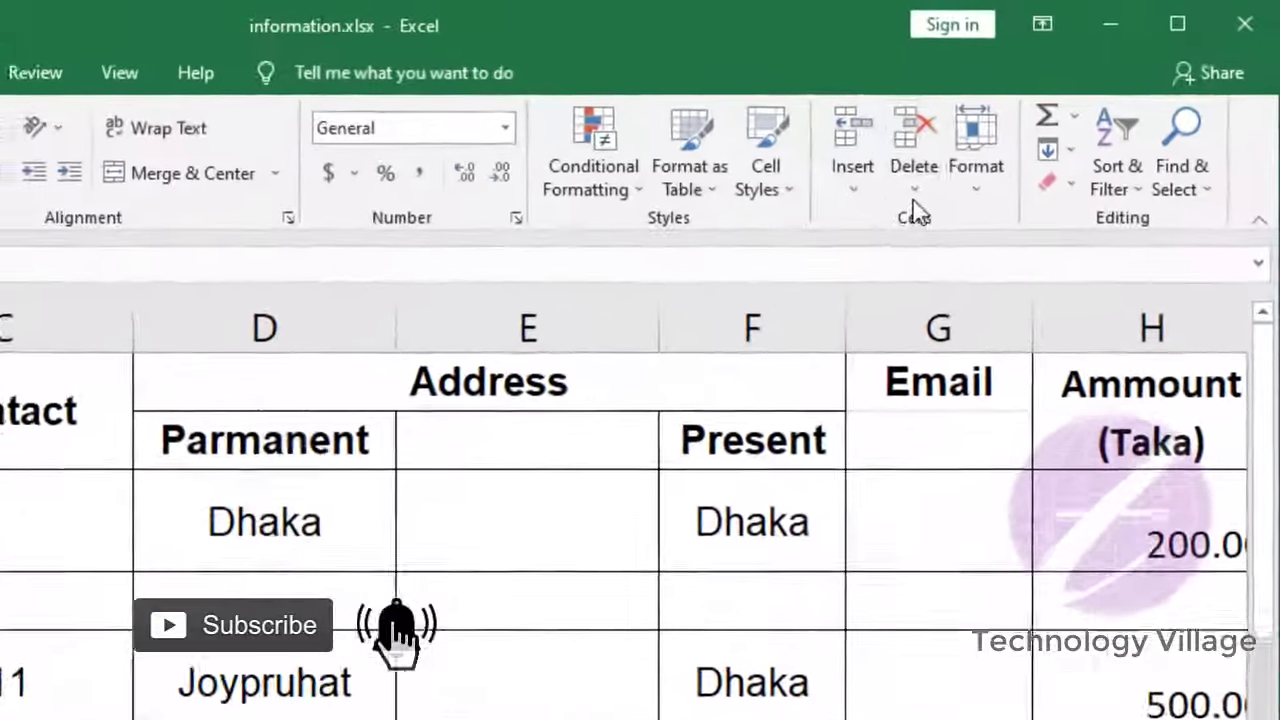
# Step: Delete blank sheet row 4 and the empty column E between Parmanent and Present
pyautogui.click(1030, 133)
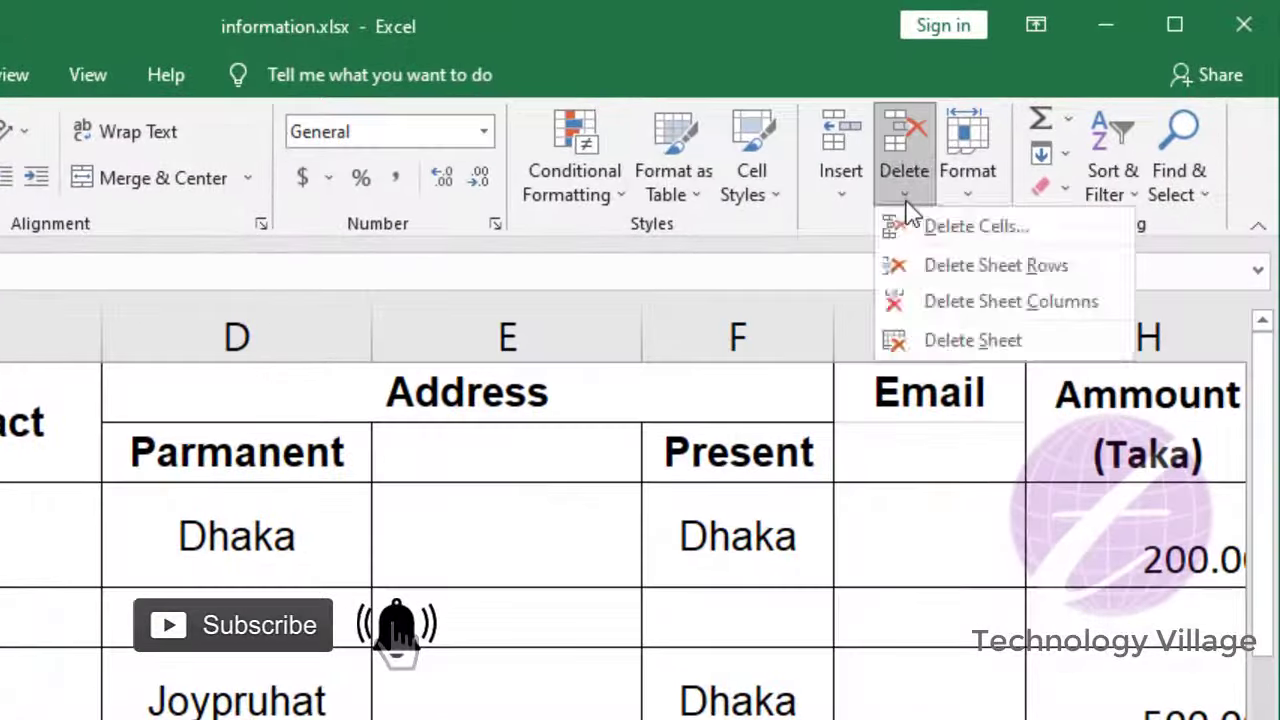
pyautogui.click(985, 268)
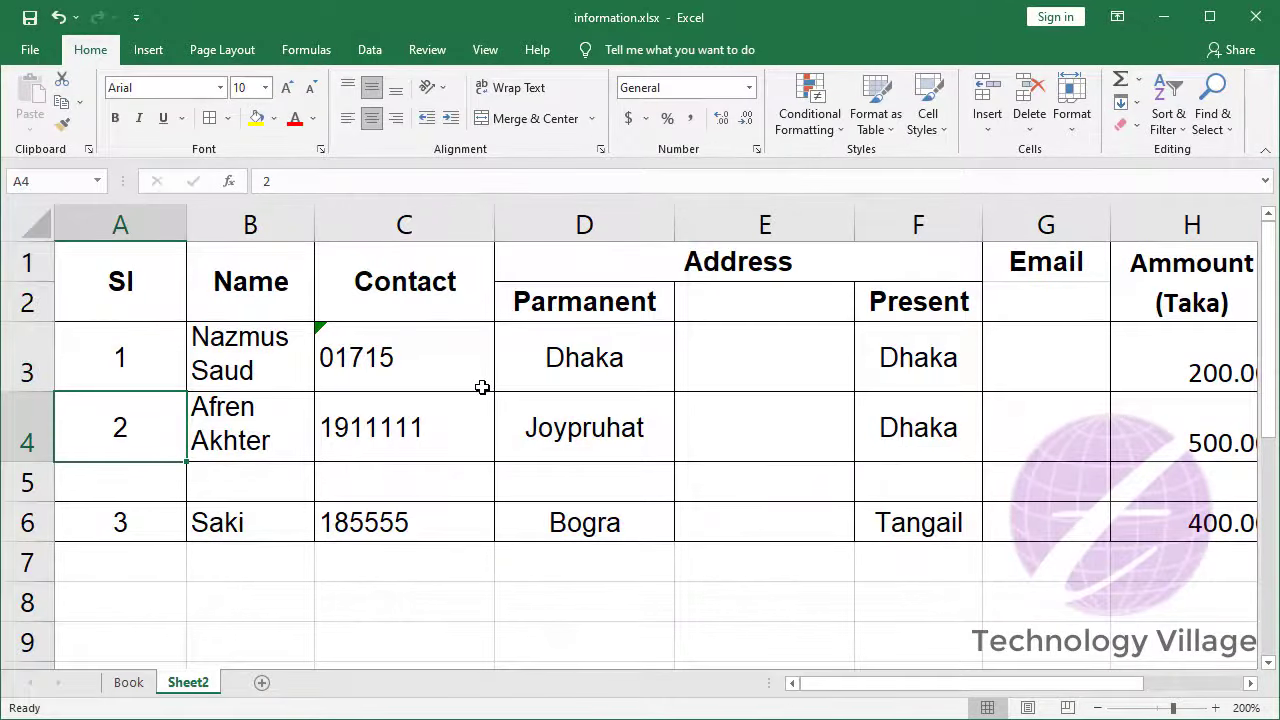
pyautogui.click(739, 365)
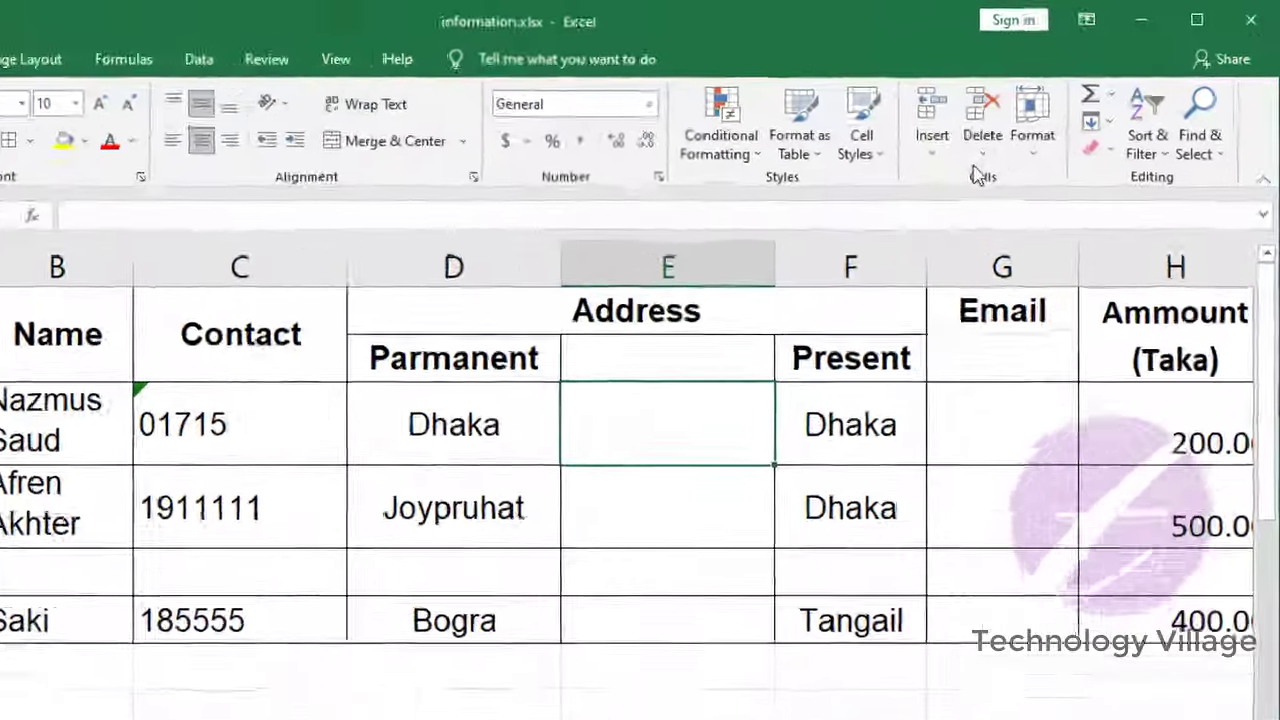
pyautogui.click(1029, 138)
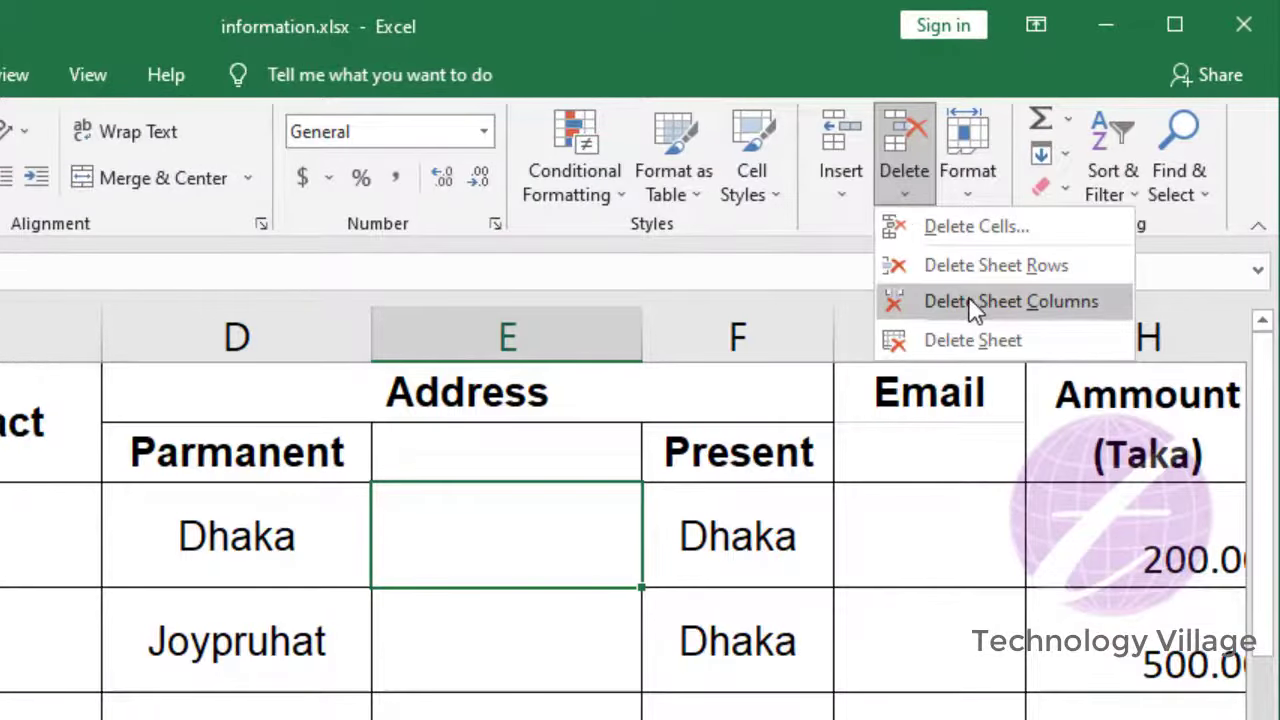
pyautogui.click(975, 302)
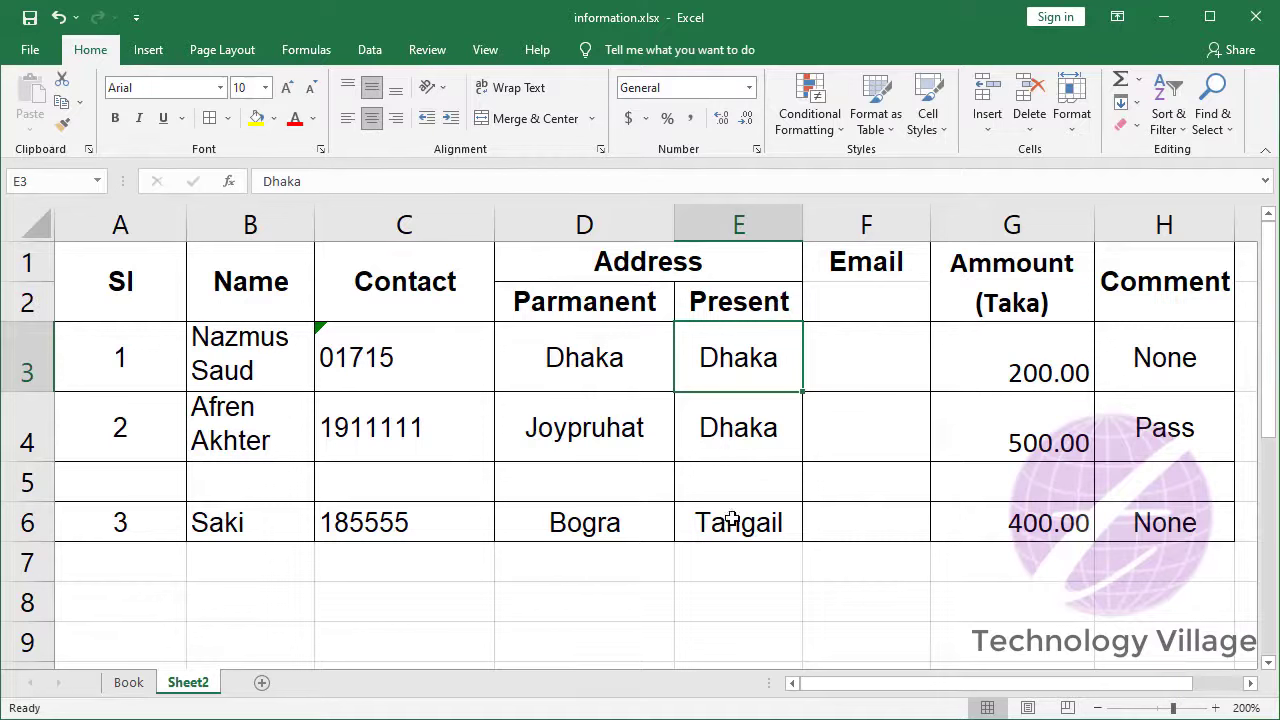
pyautogui.click(766, 530)
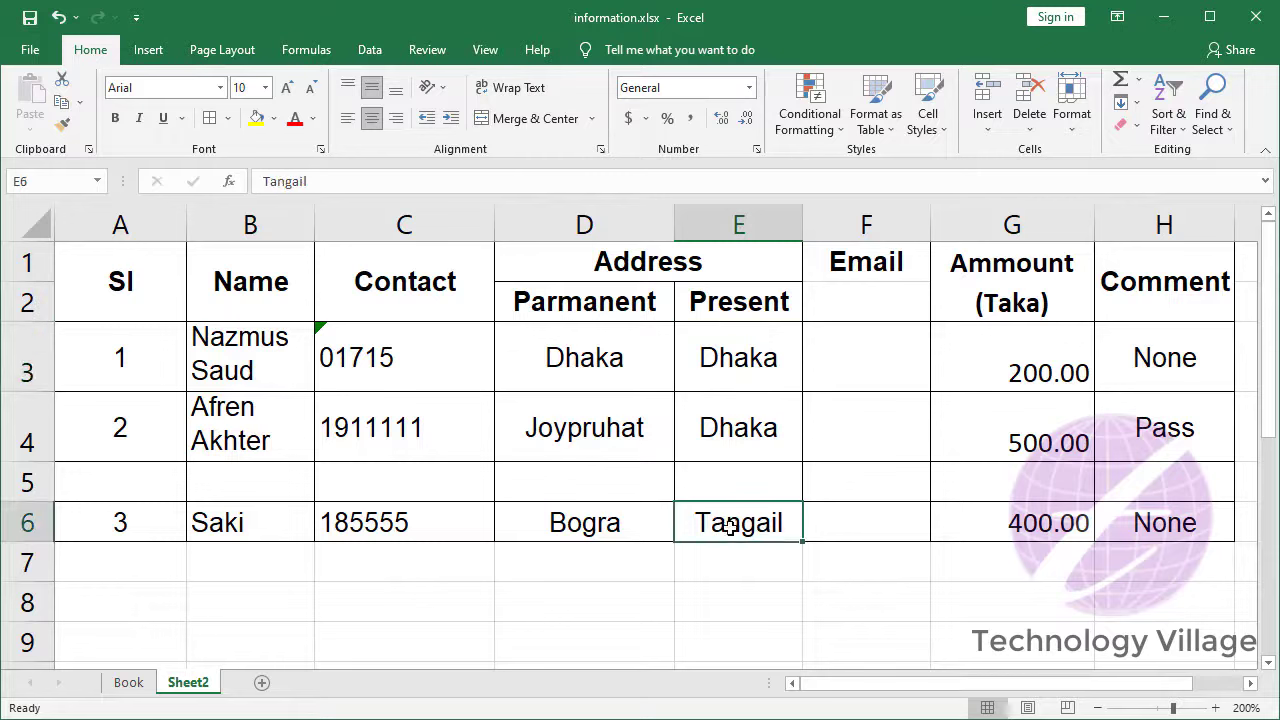
pyautogui.click(987, 125)
pyautogui.click(1010, 158)
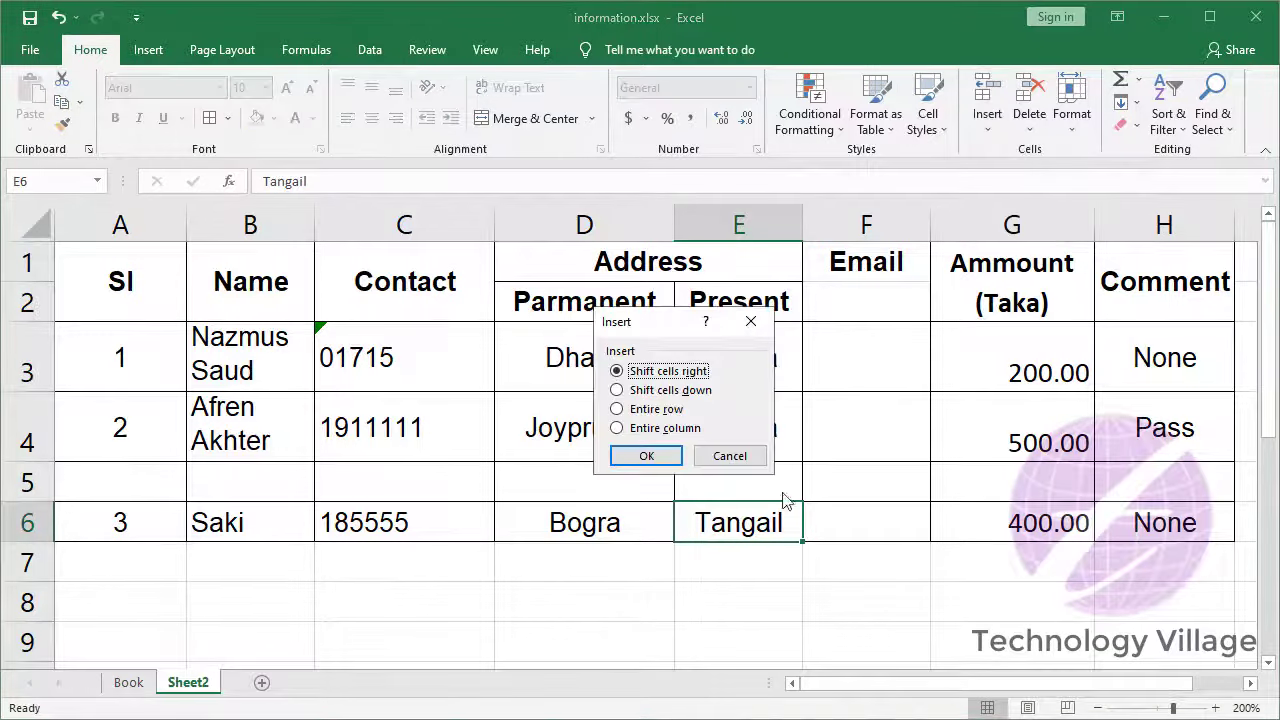
pyautogui.click(651, 457)
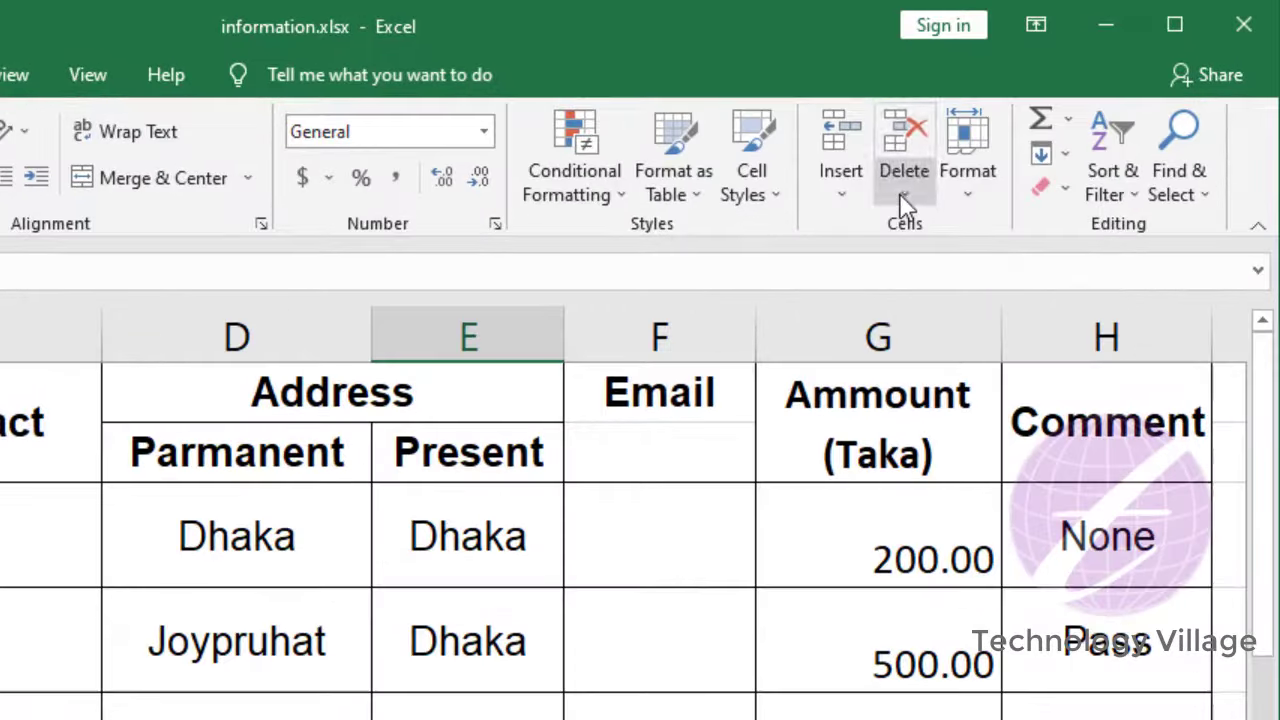
pyautogui.click(1029, 133)
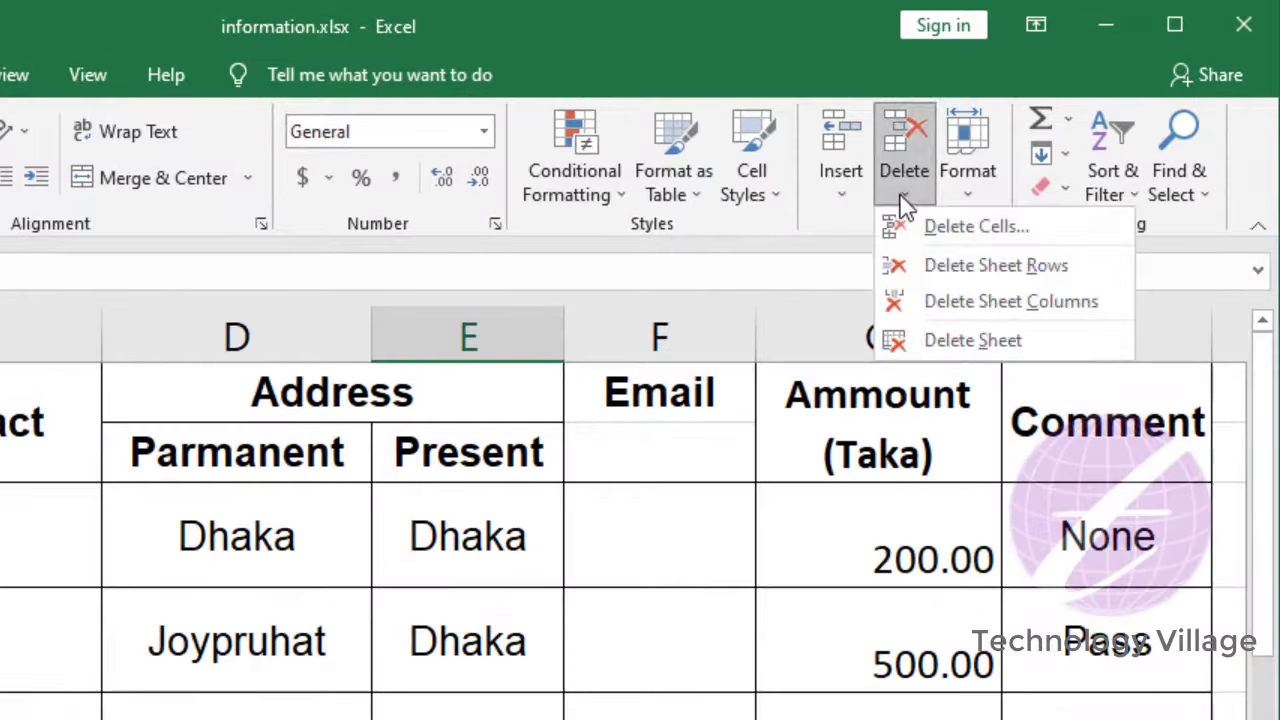
pyautogui.click(962, 228)
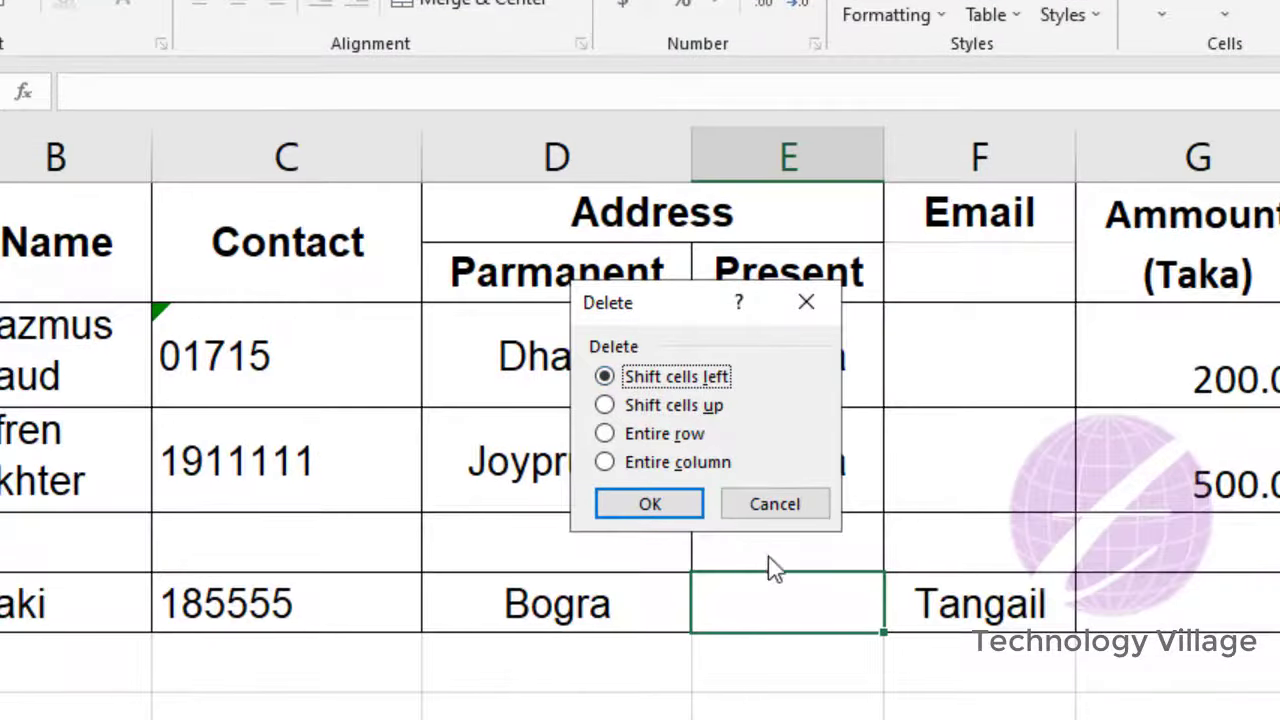
pyautogui.click(648, 506)
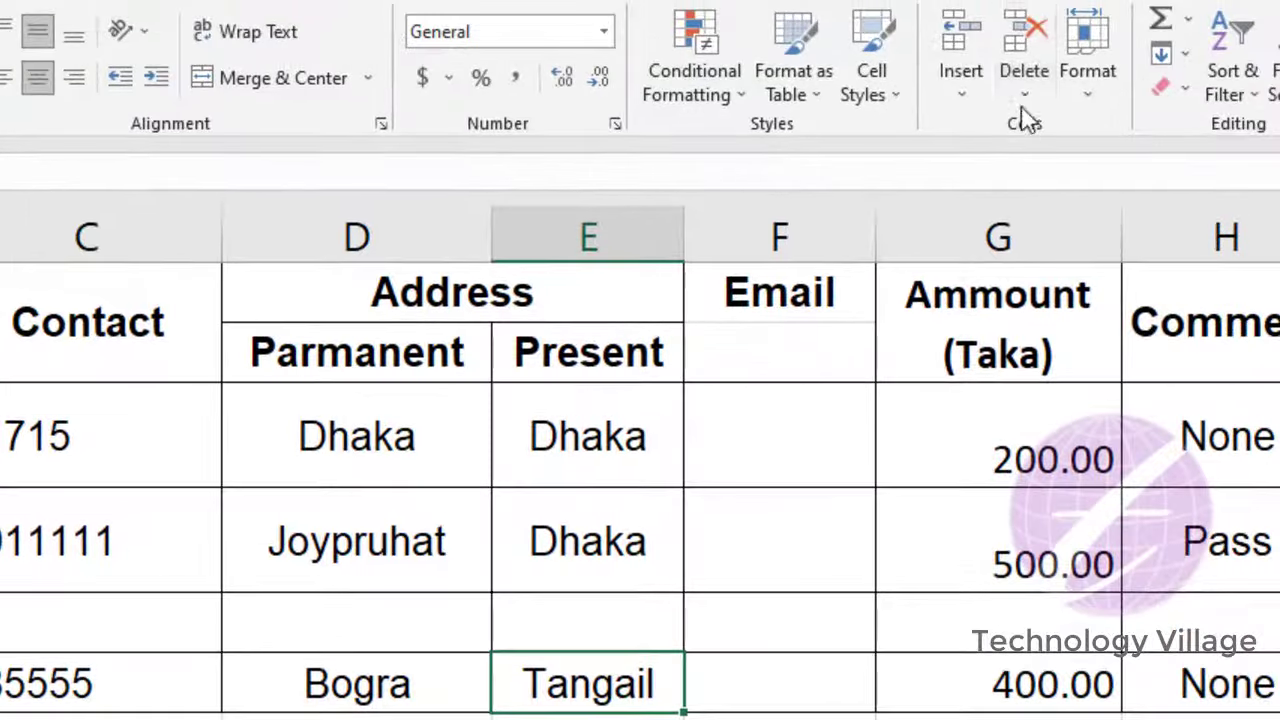
pyautogui.click(1026, 98)
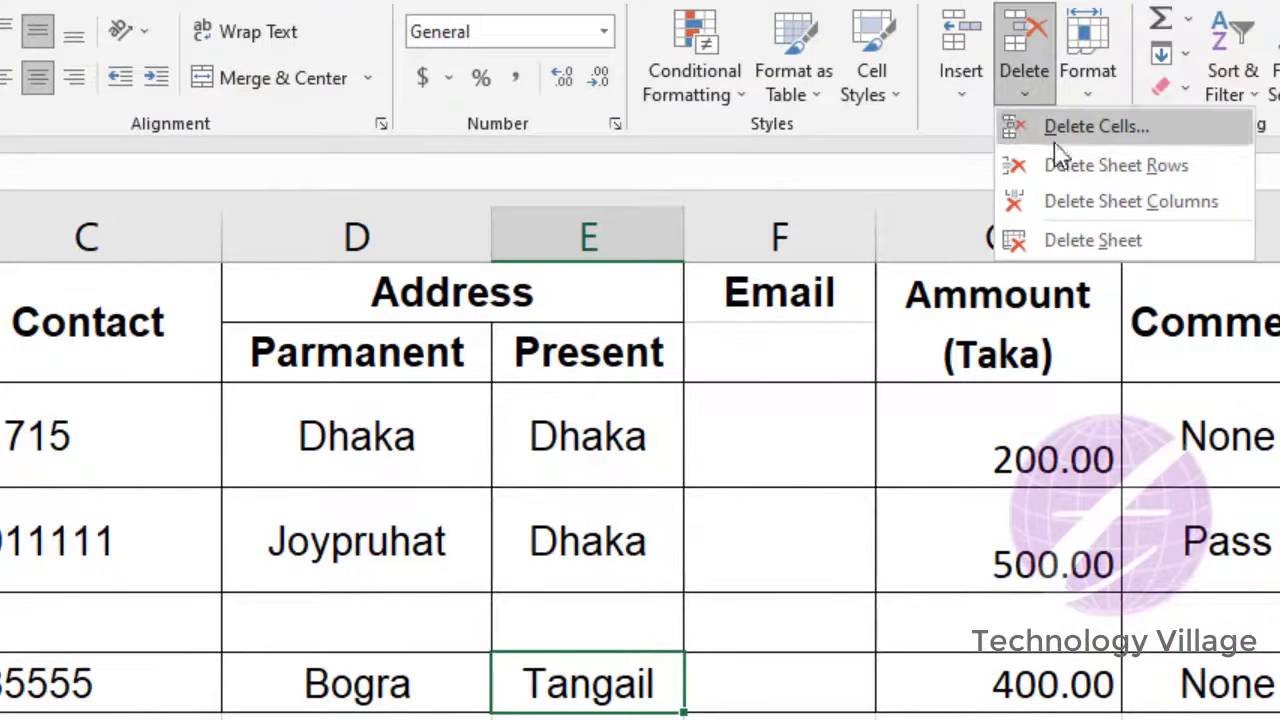
pyautogui.click(1030, 128)
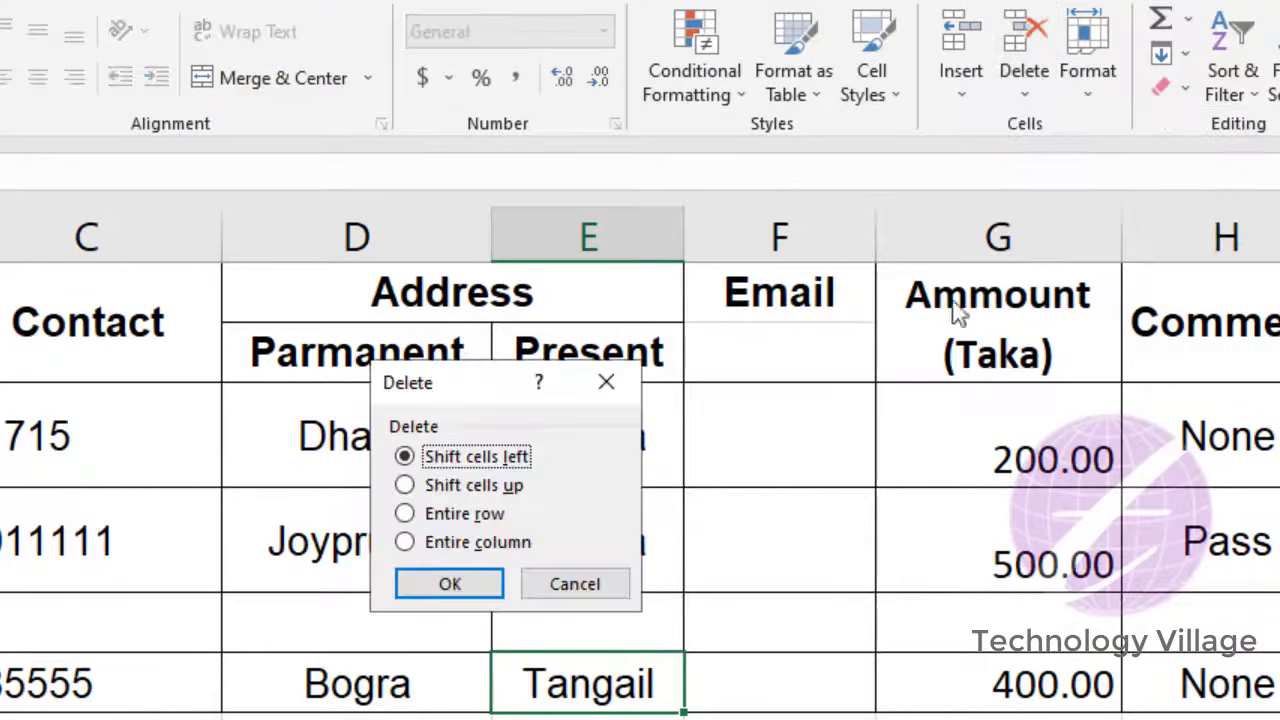
pyautogui.click(495, 490)
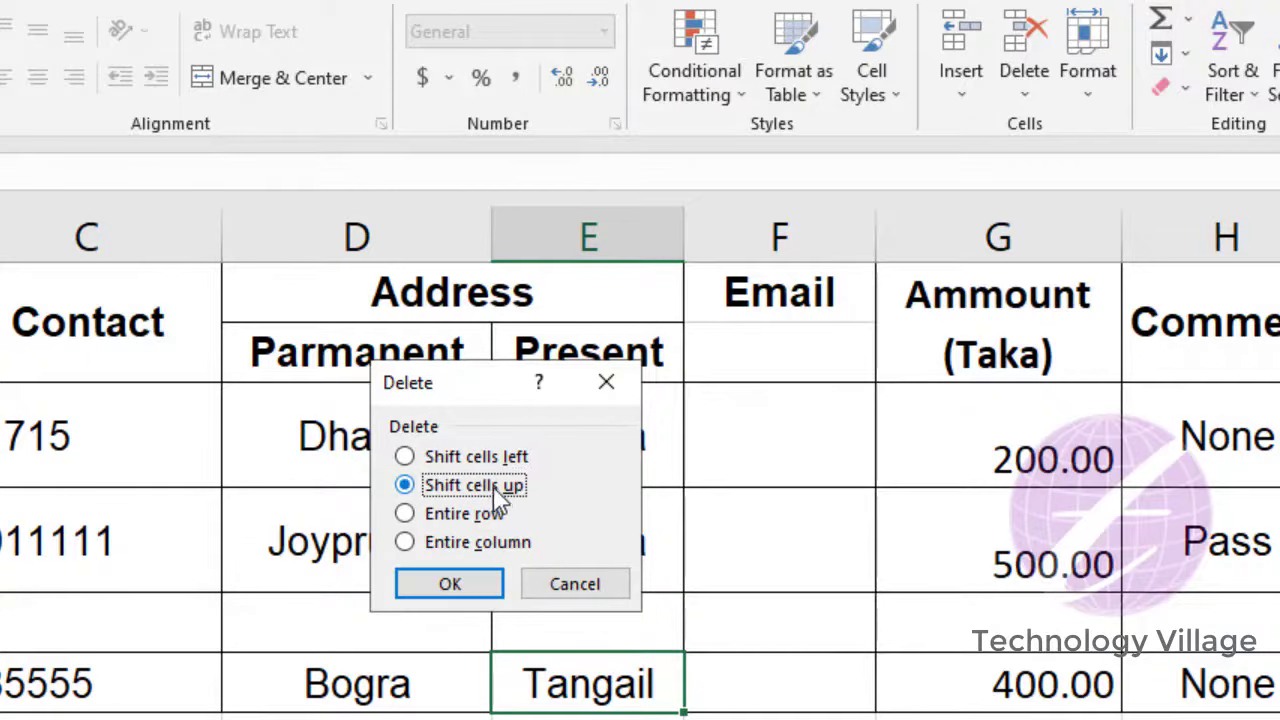
pyautogui.click(475, 519)
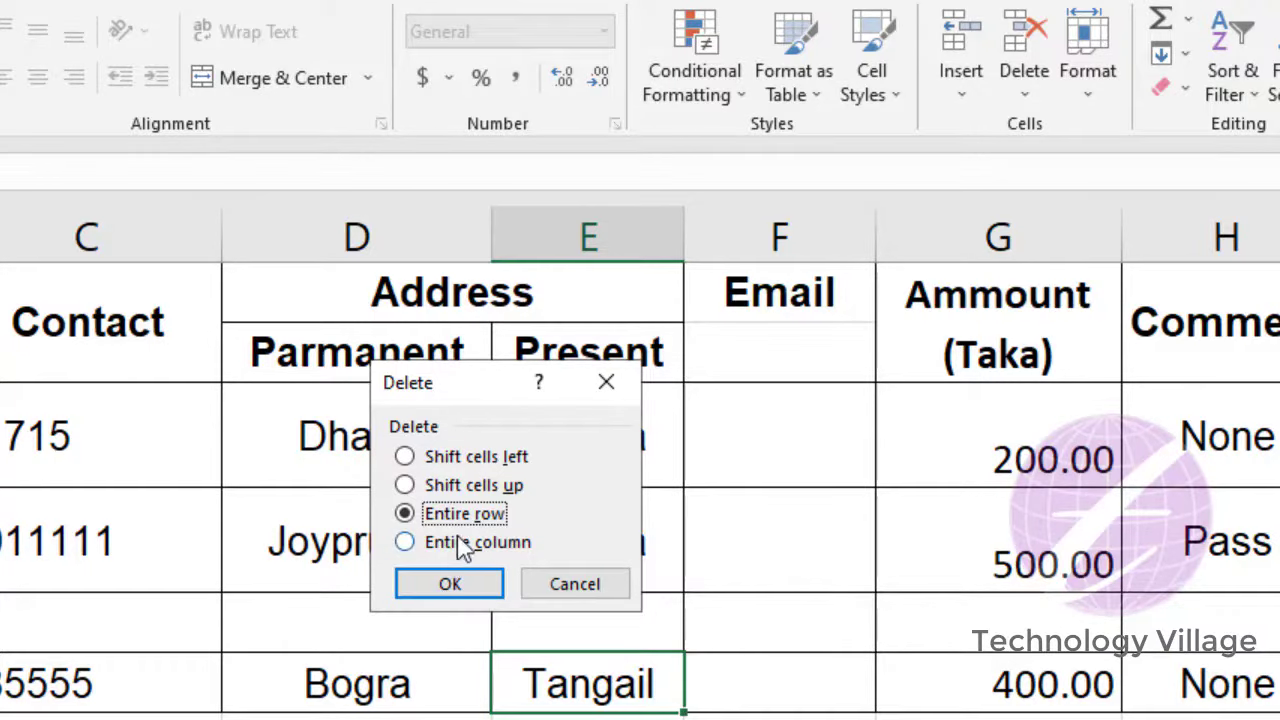
pyautogui.click(460, 541)
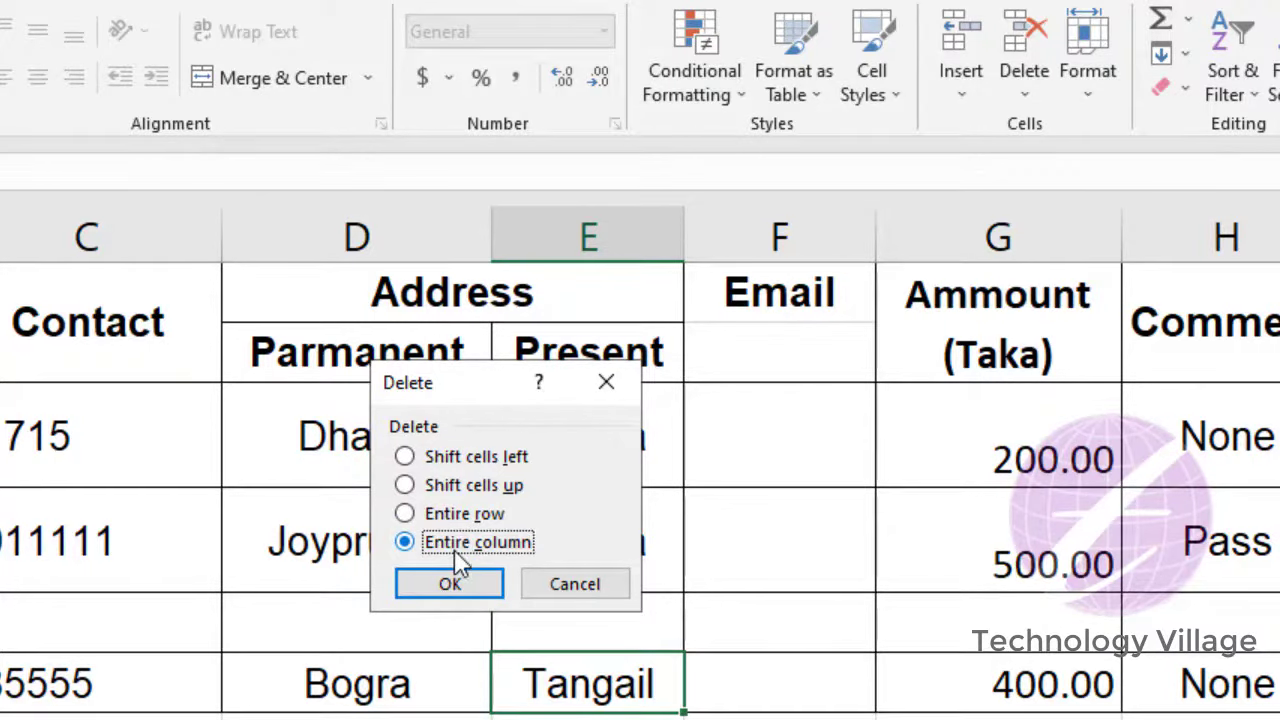
pyautogui.click(565, 590)
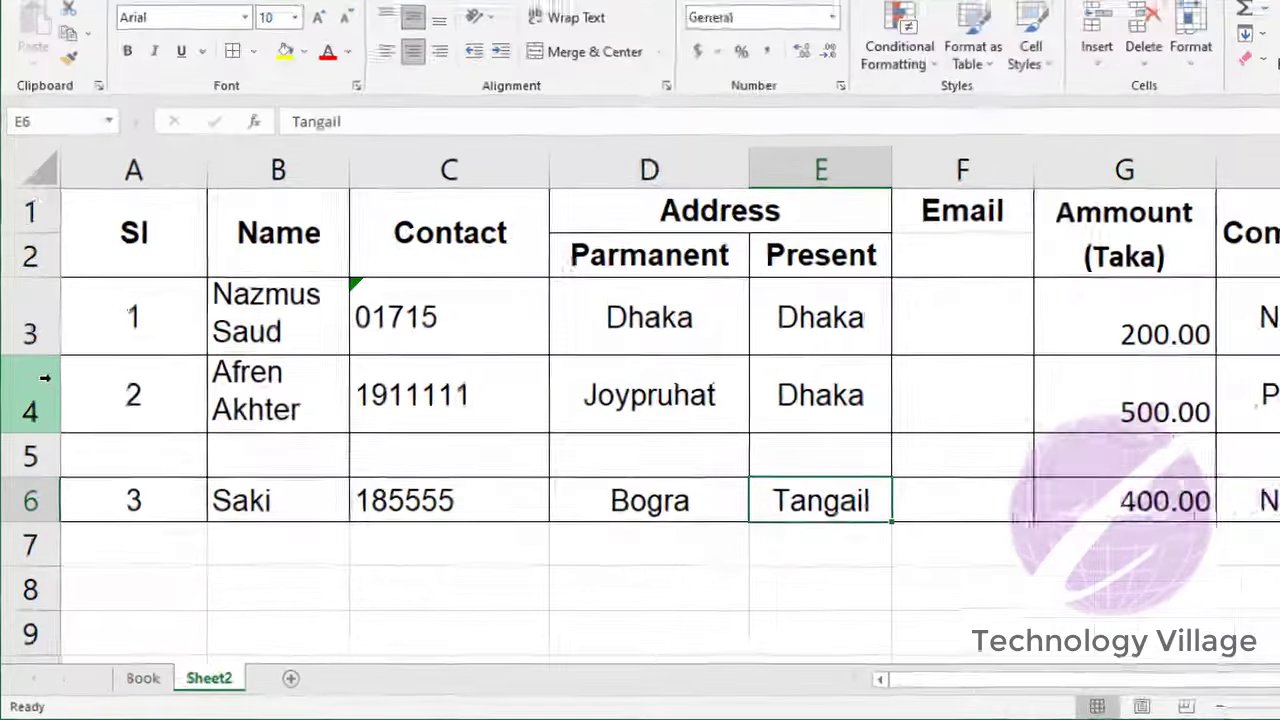
# Step: Insert a blank row at row 4 above the second record using the row header menu
pyautogui.click(43, 410)
pyautogui.rightClick(43, 410)
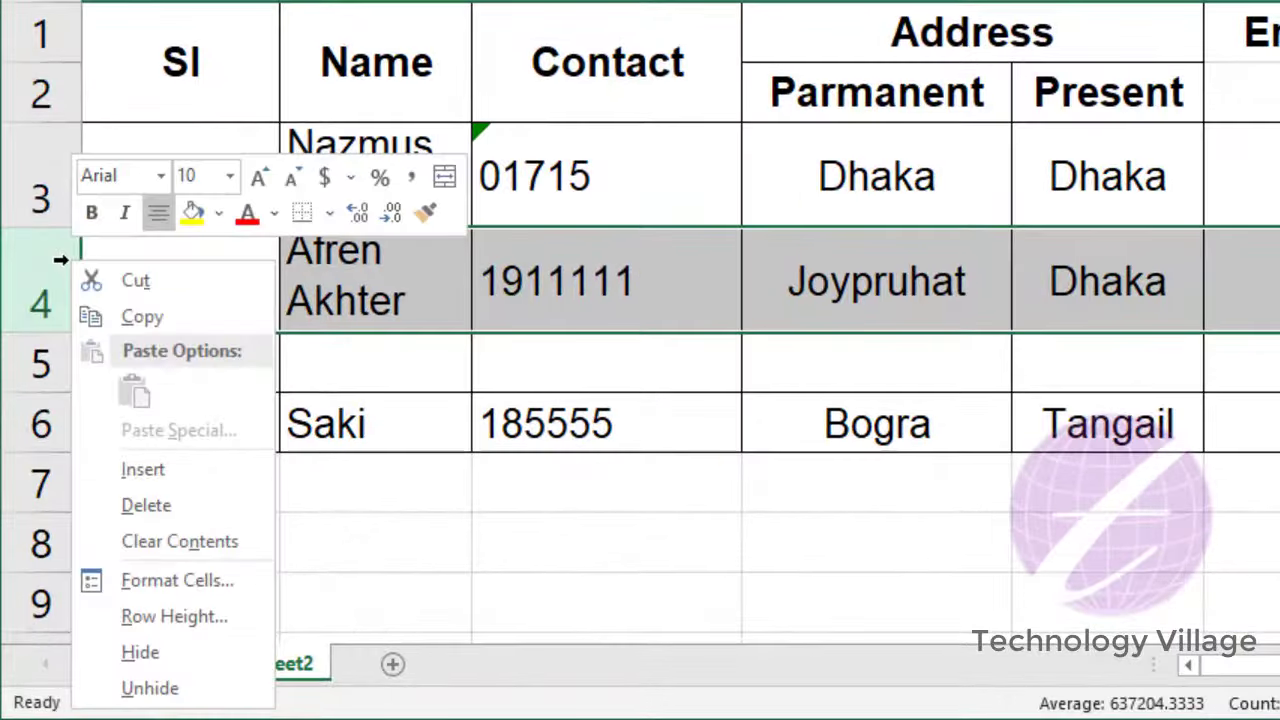
pyautogui.click(160, 469)
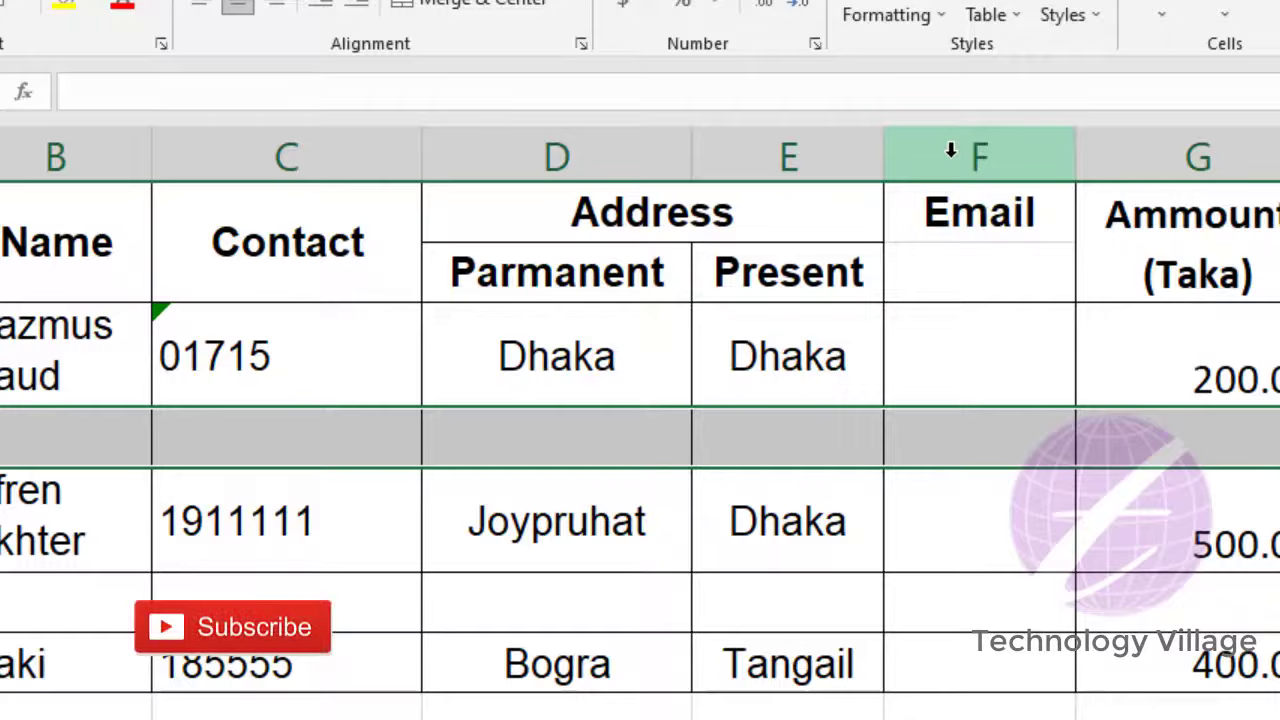
pyautogui.rightClick(951, 150)
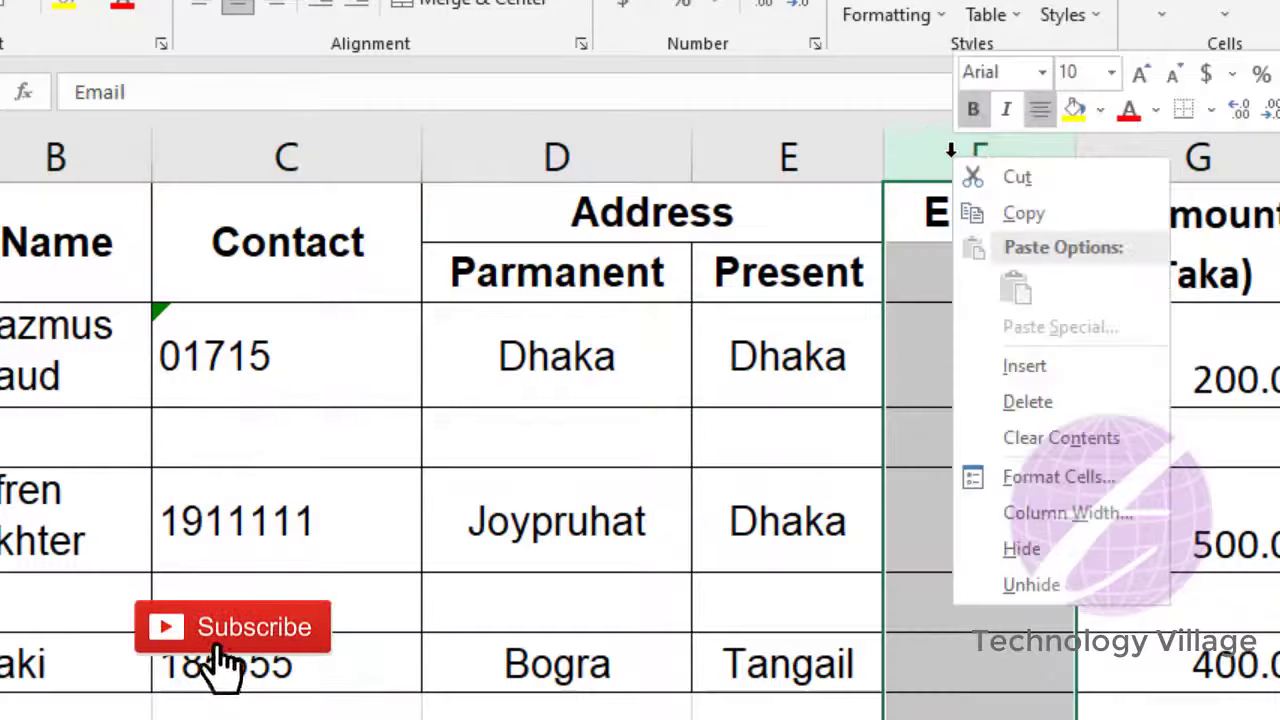
pyautogui.click(1025, 367)
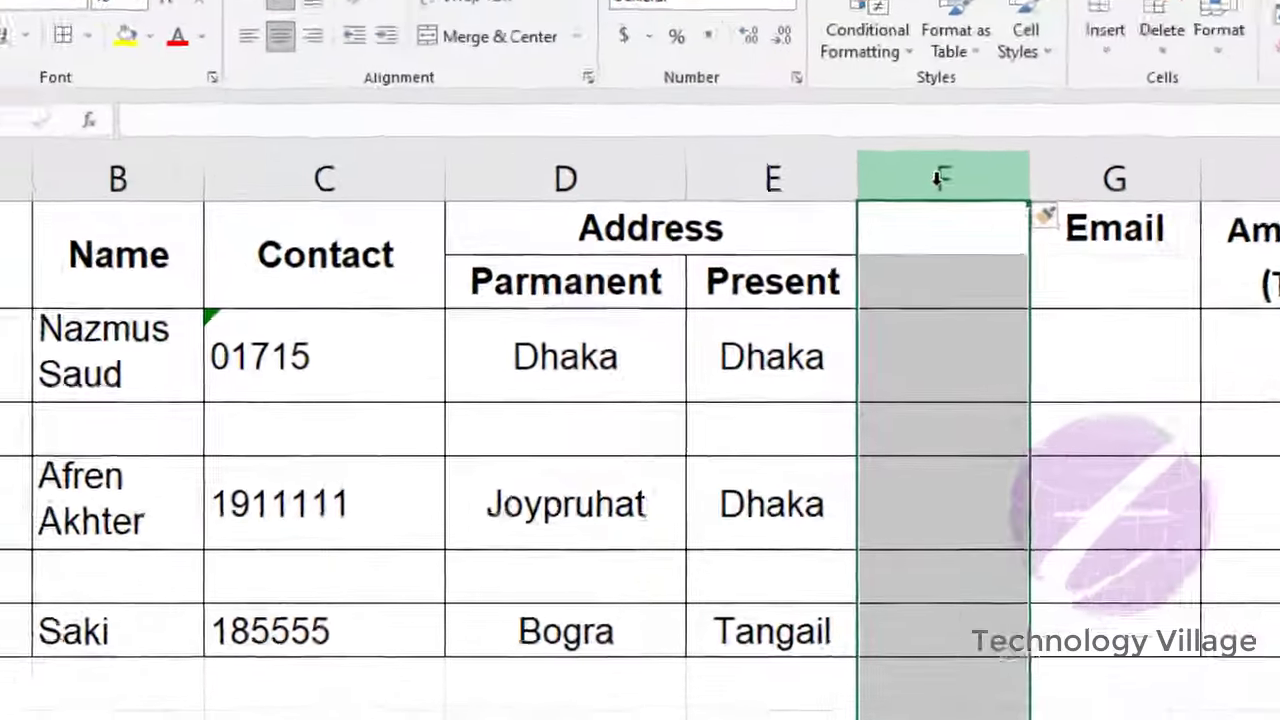
pyautogui.rightClick(862, 222)
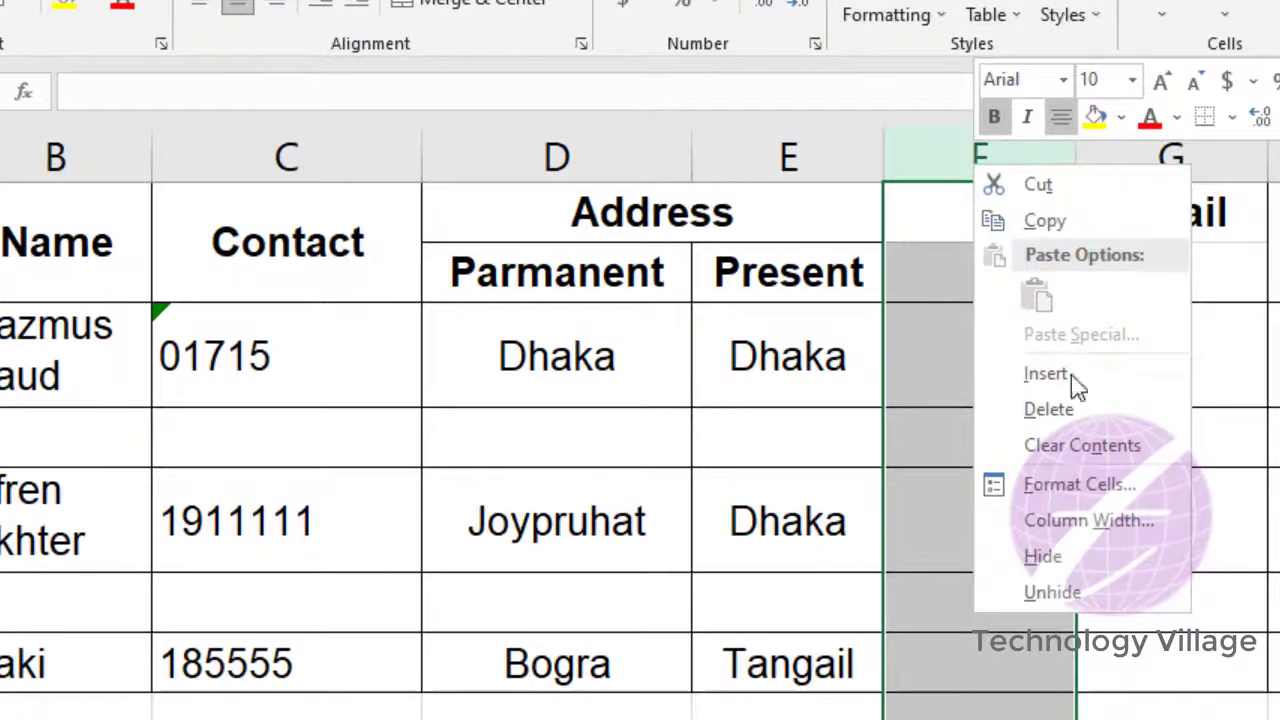
pyautogui.click(1066, 411)
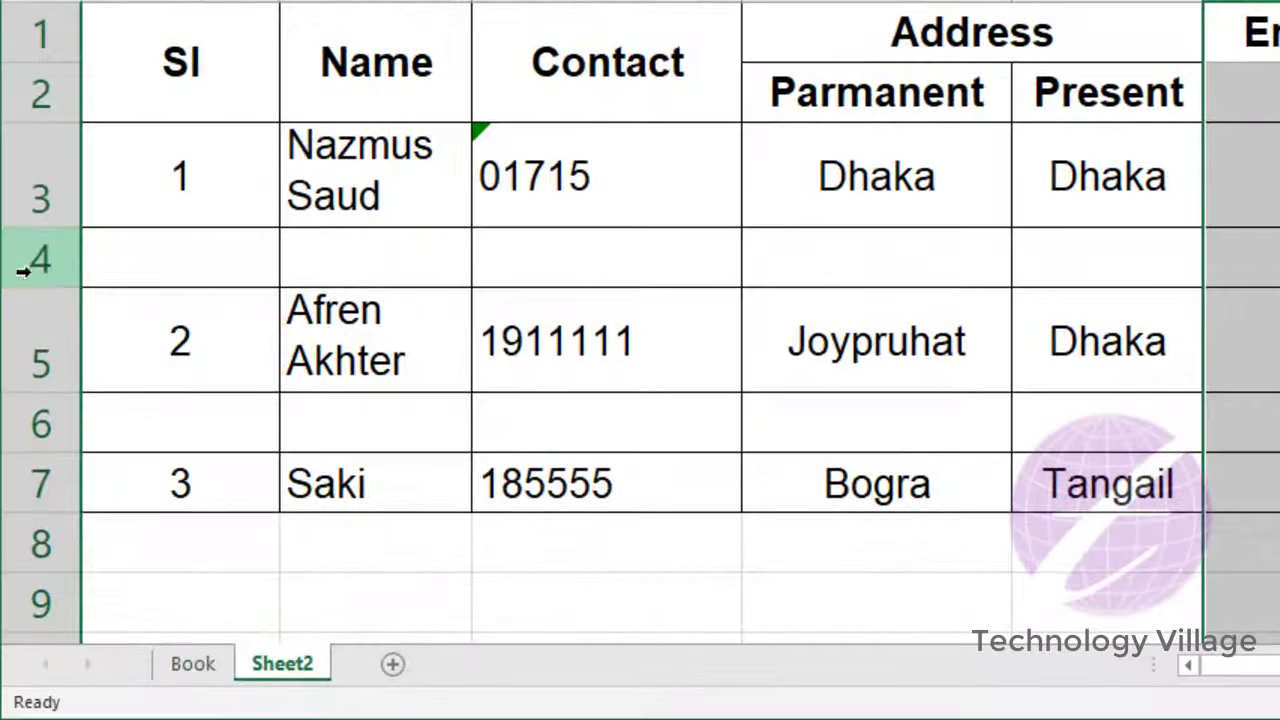
pyautogui.click(40, 258)
# Step: Delete blank row 4 from its header menu, then select the Bogra cell D6
pyautogui.rightClick(42, 261)
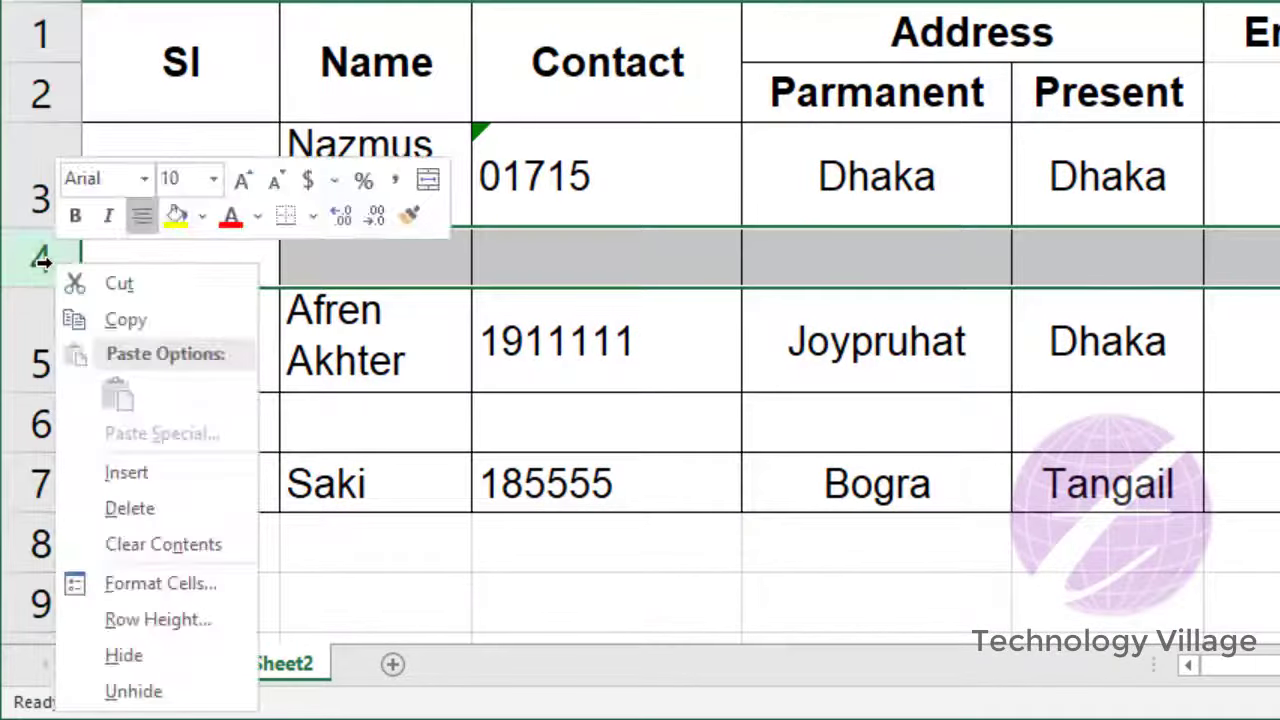
pyautogui.click(150, 507)
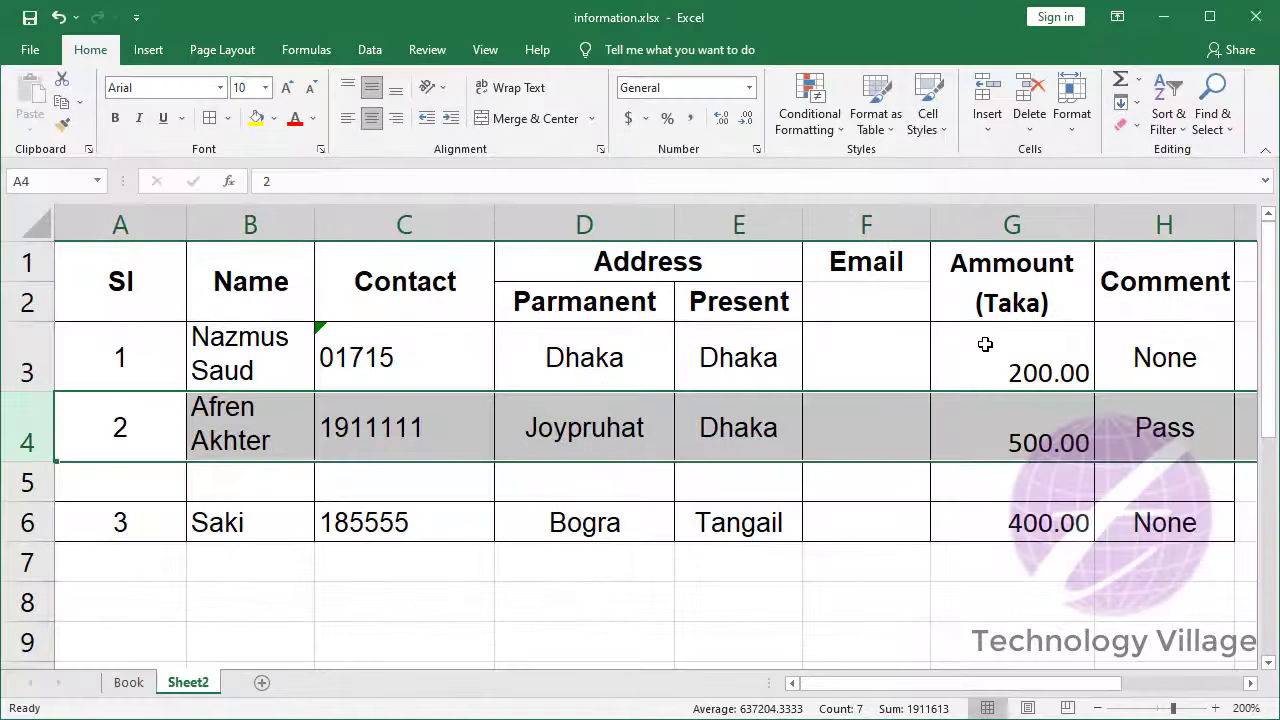
pyautogui.click(1030, 125)
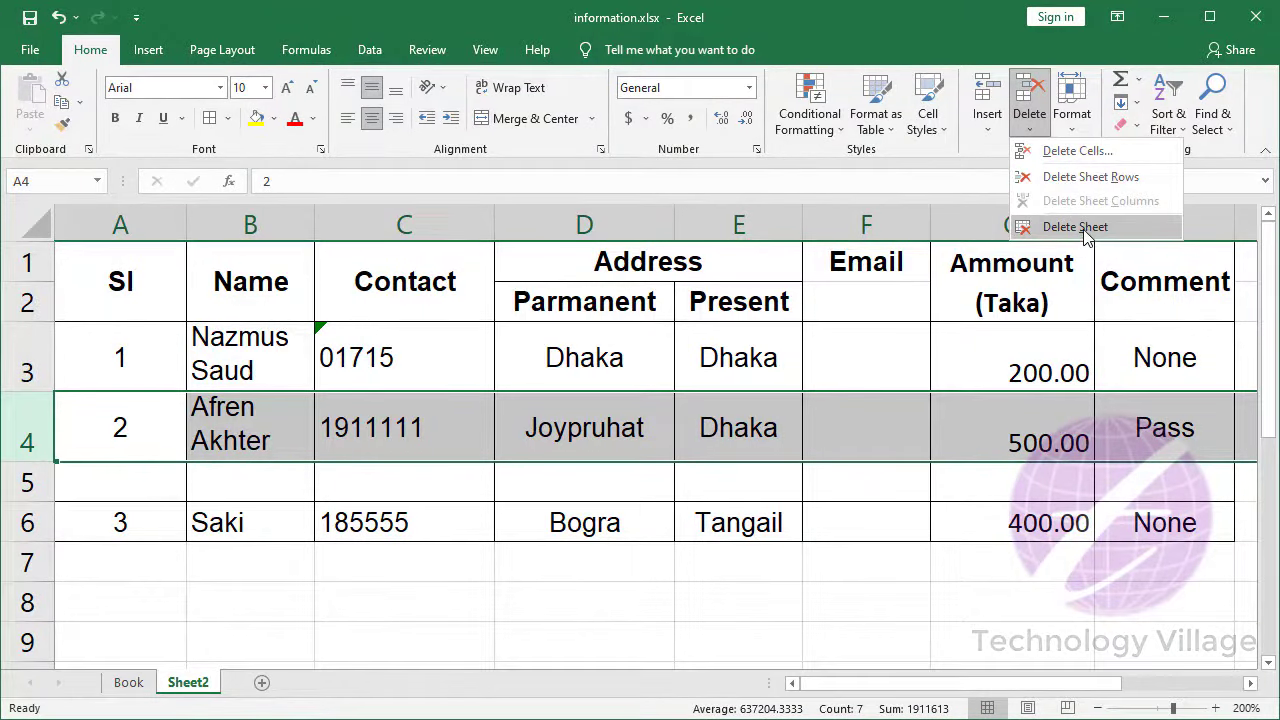
pyautogui.click(413, 440)
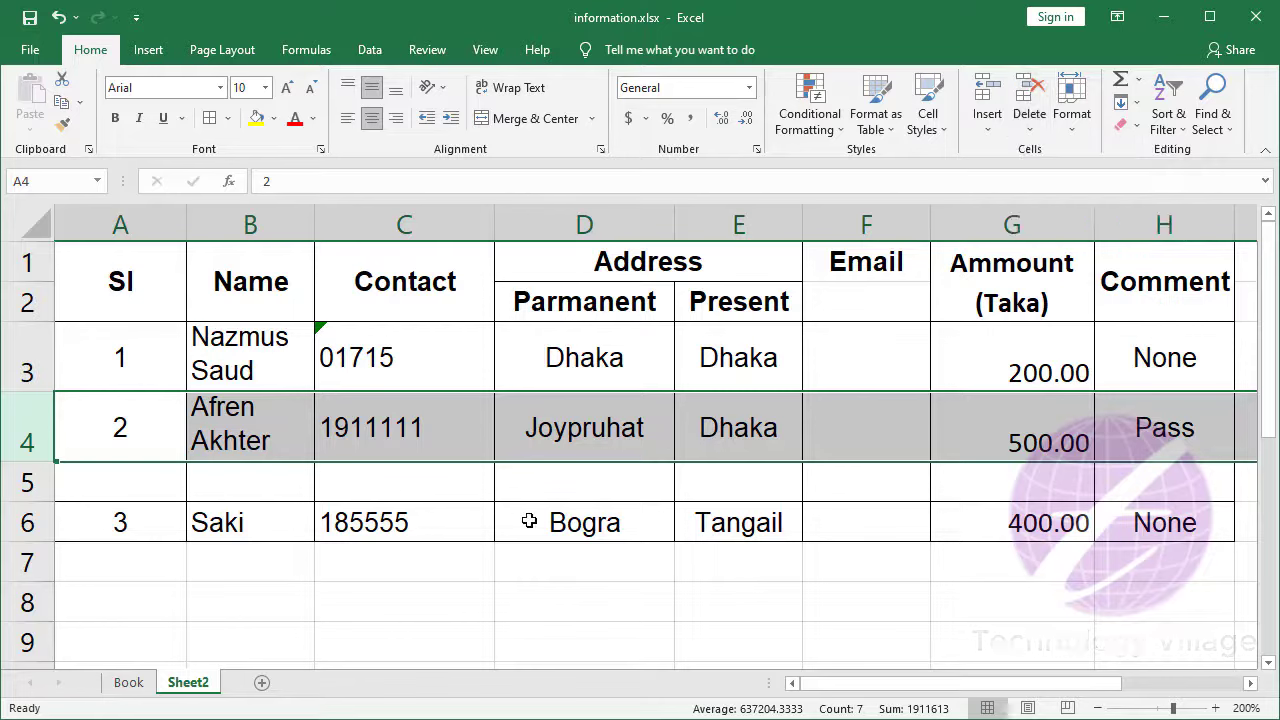
pyautogui.click(595, 521)
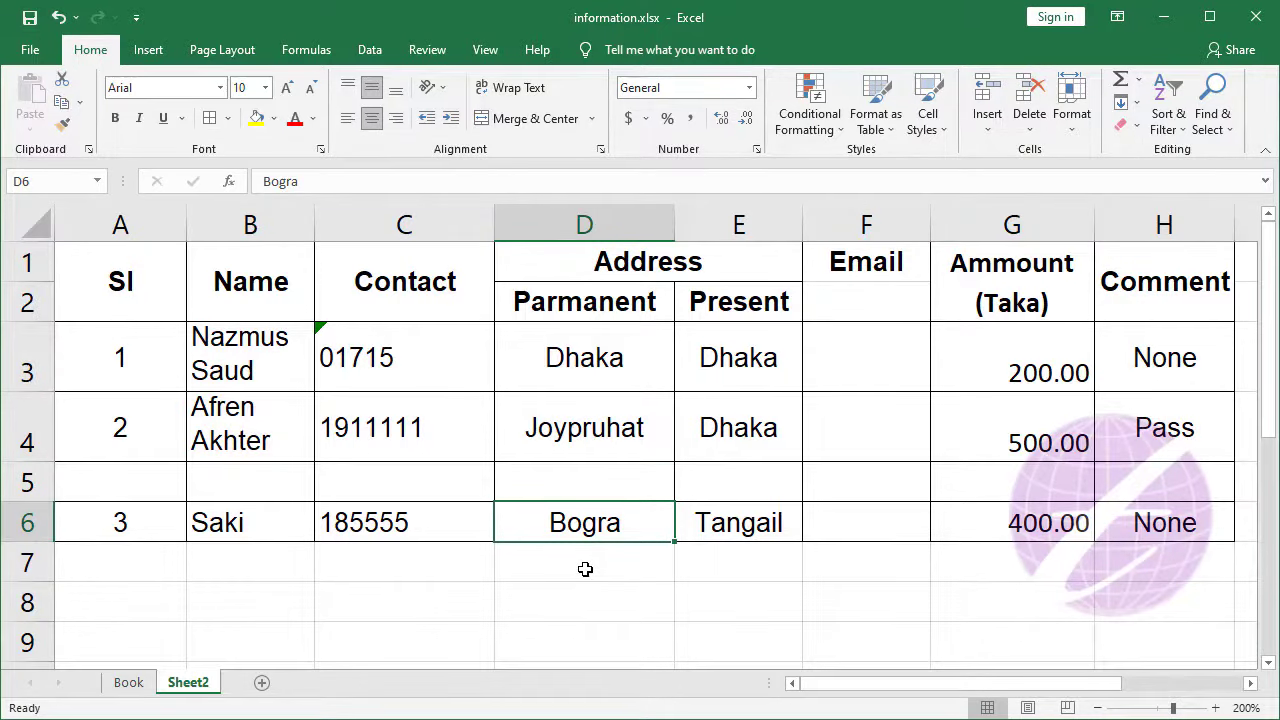